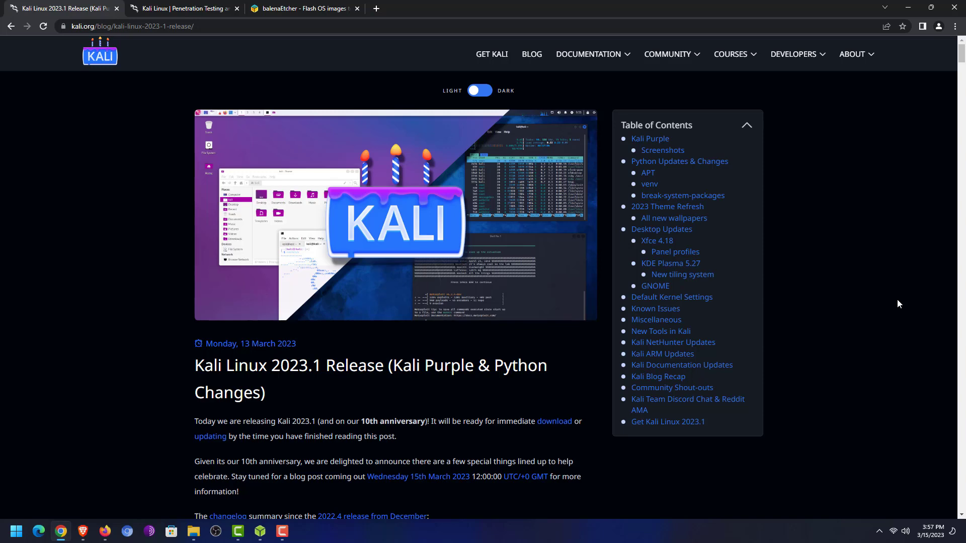
Read through the Kali Linux 2023.1 release post, then close its tab.
scroll(211, 365, down, 10)
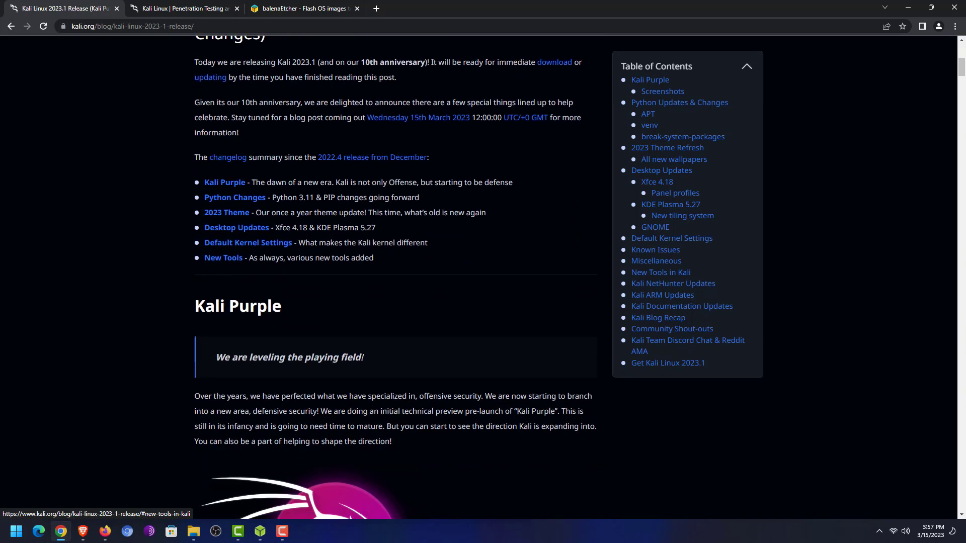
scroll(215, 362, down, 2)
scroll(218, 359, up, 1)
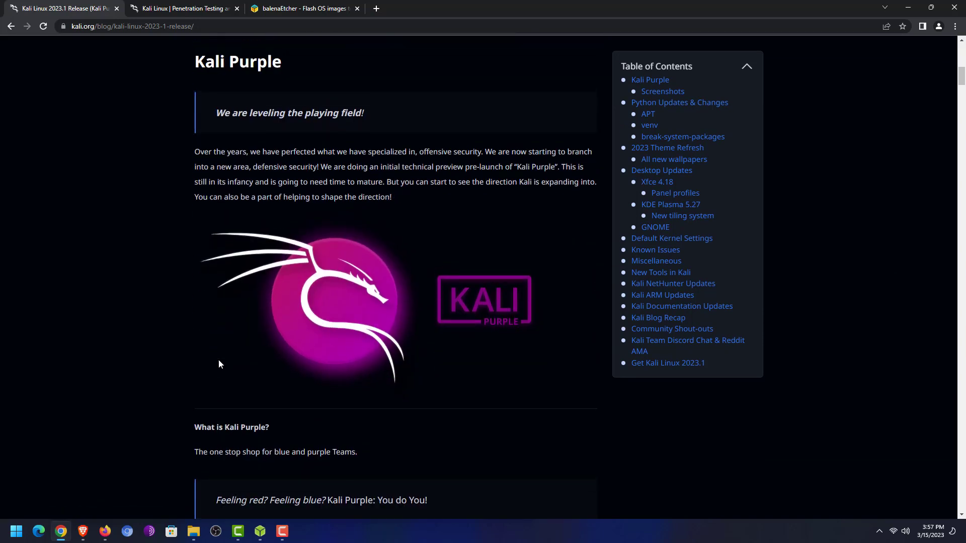
scroll(218, 362, down, 11)
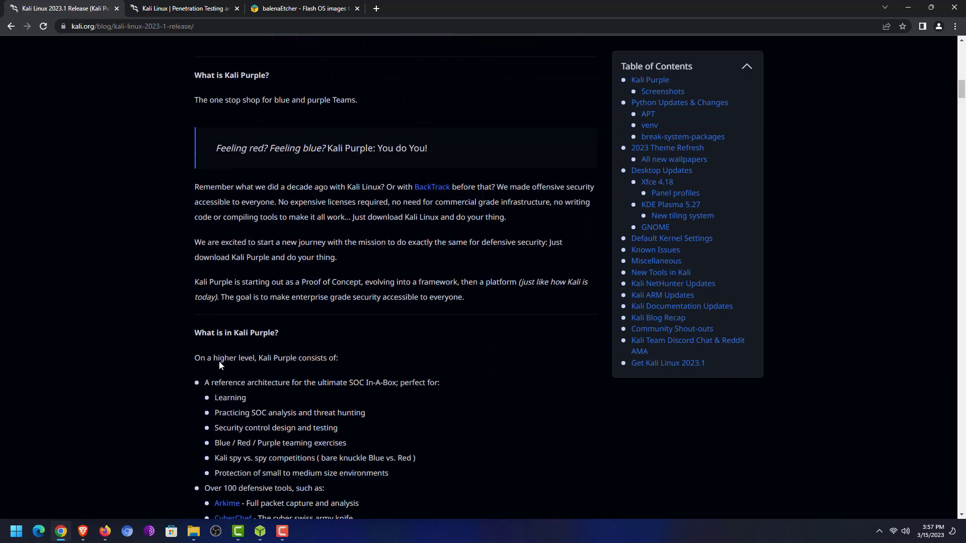
scroll(220, 364, down, 20)
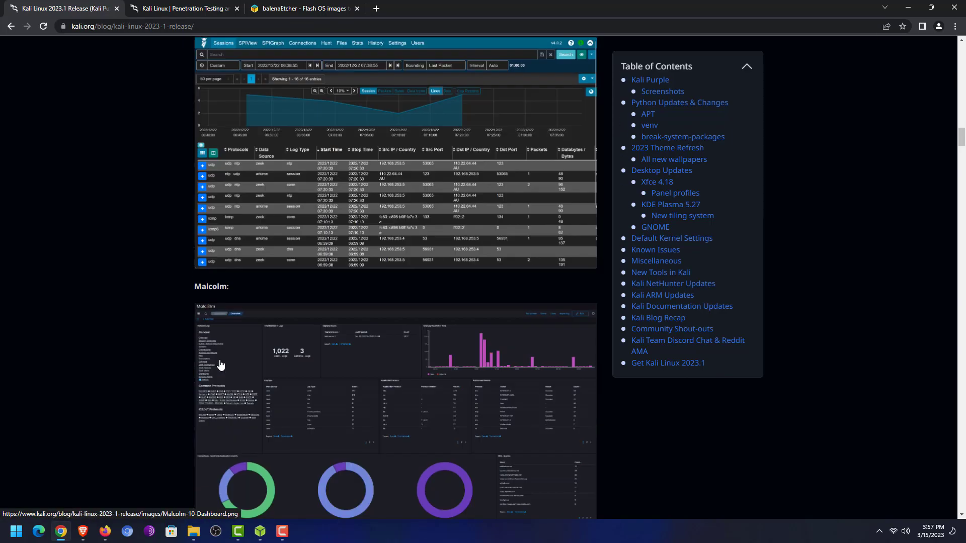
scroll(220, 360, down, 20)
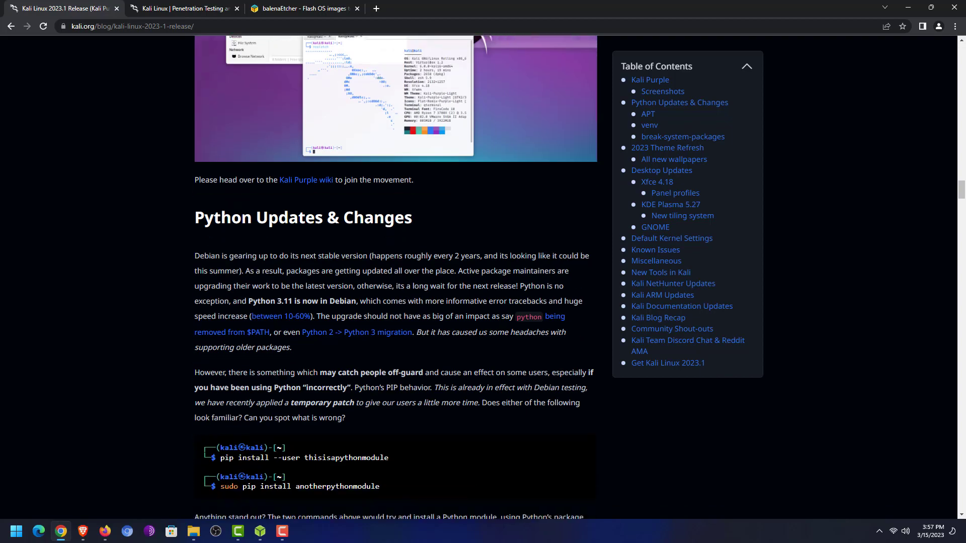
scroll(220, 361, down, 20)
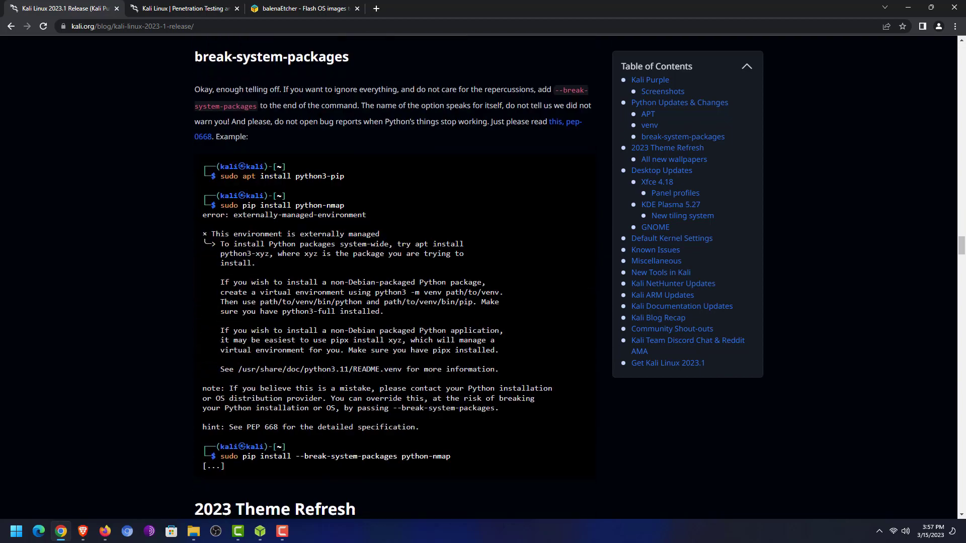
scroll(219, 358, down, 9)
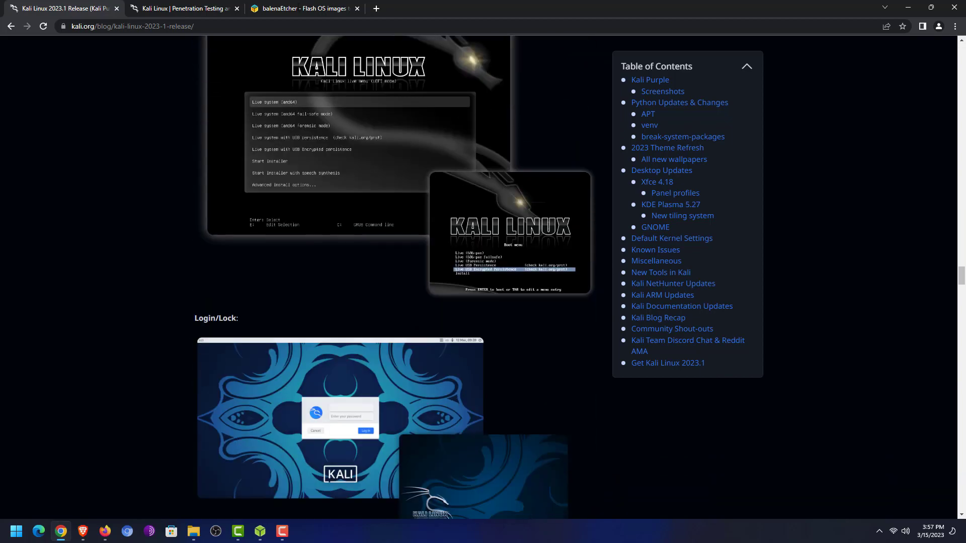
scroll(174, 146, down, 17)
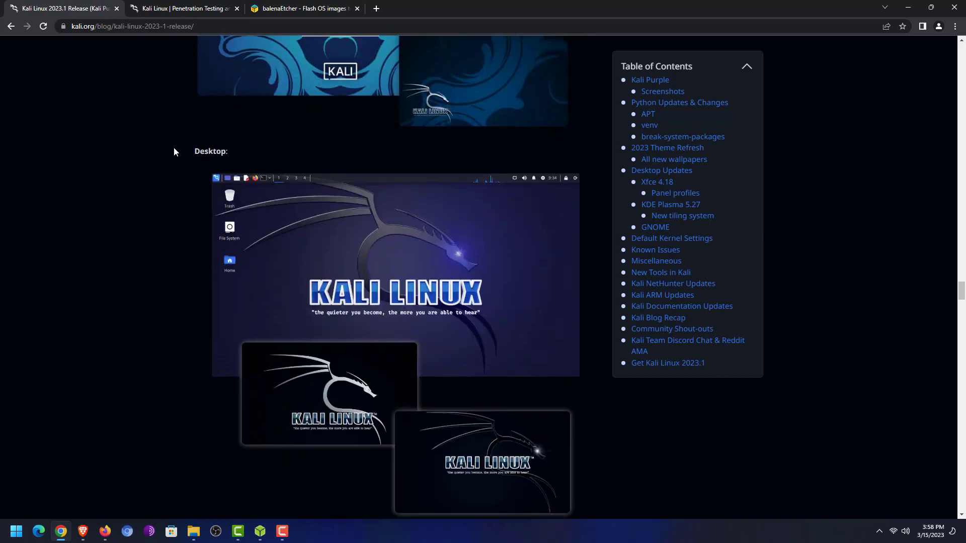
scroll(174, 150, down, 19)
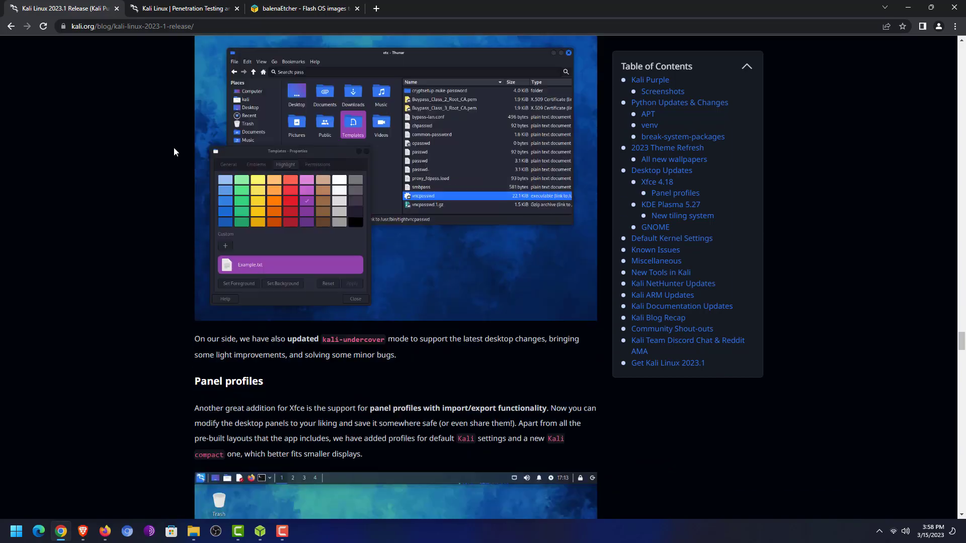
scroll(173, 147, down, 20)
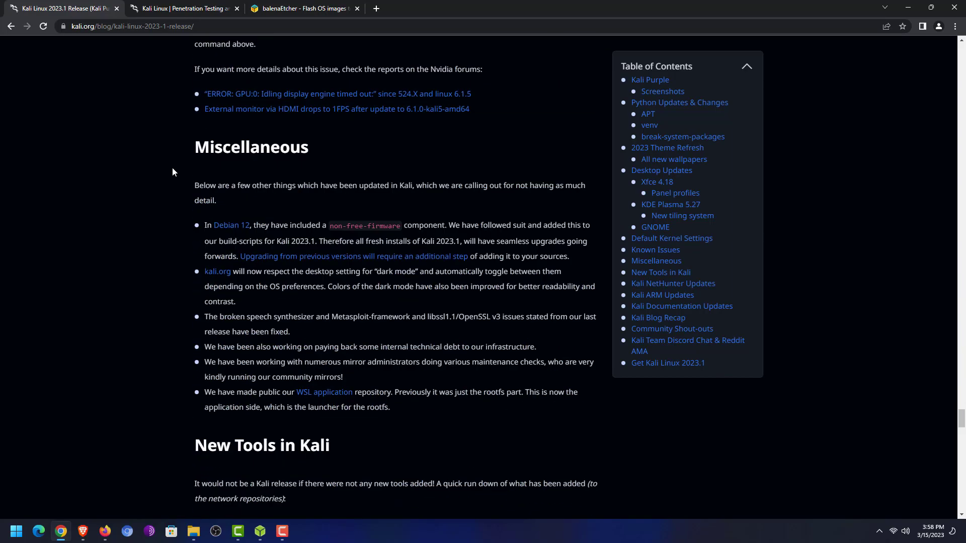
scroll(171, 171, down, 6)
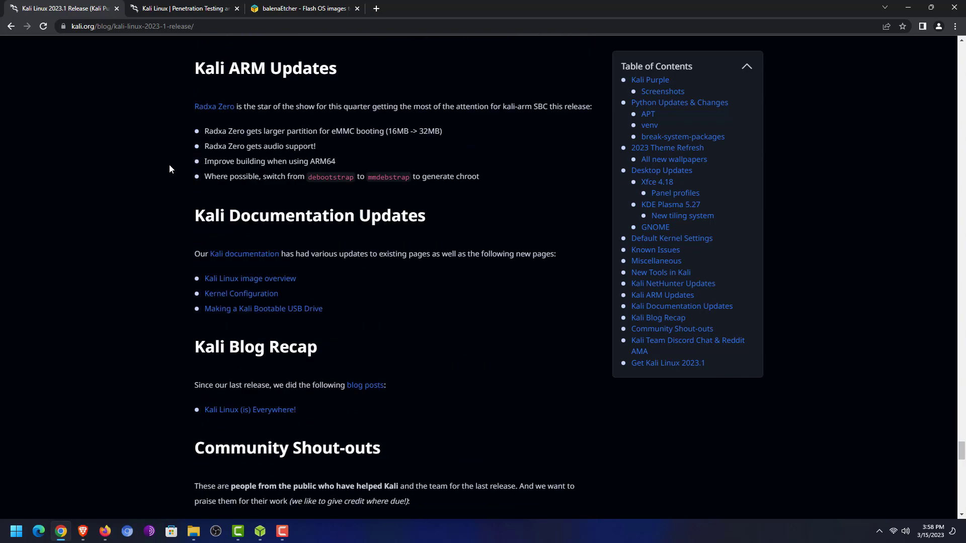
middle_click(79, 10)
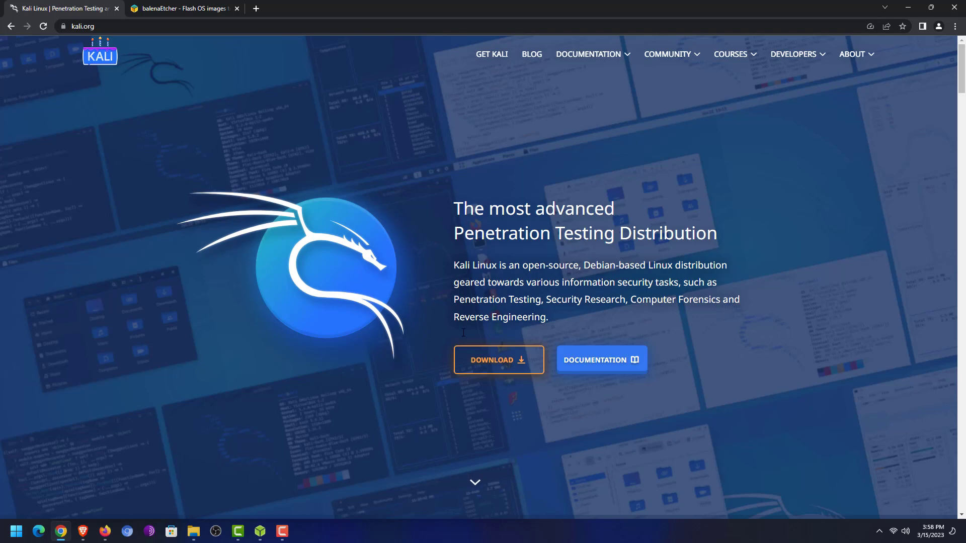
Go to kali.org's Installer Images and locate the Kali Purple 64-bit installer (3.4G).
click(487, 360)
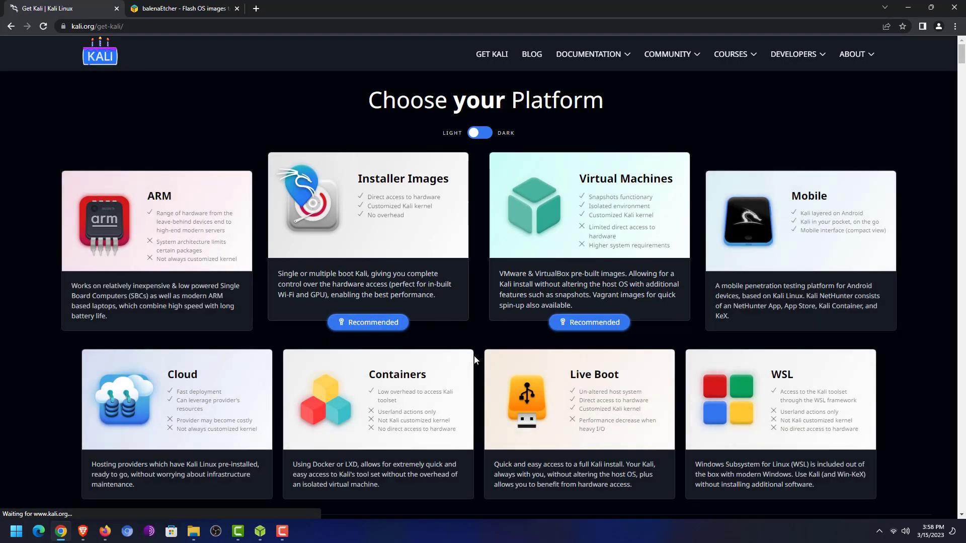
click(381, 203)
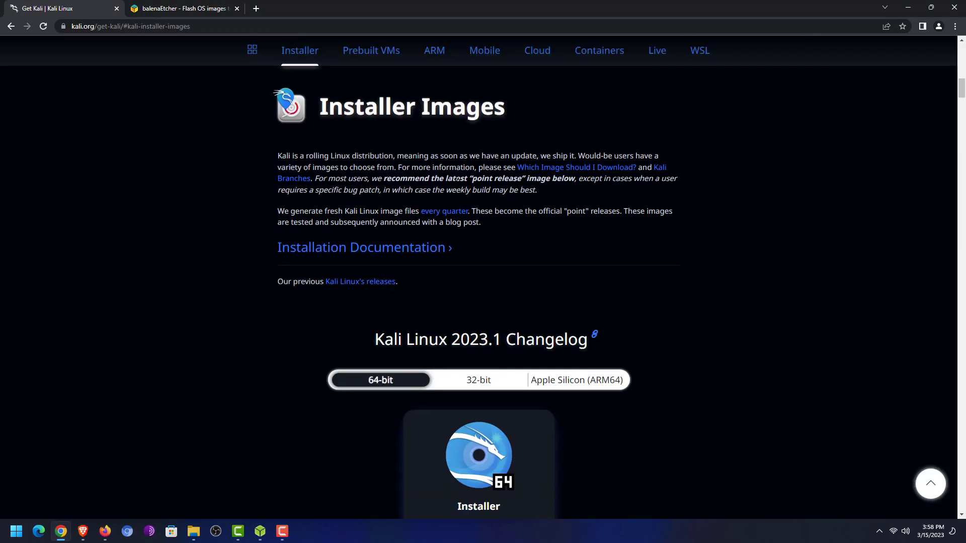
scroll(457, 180, down, 4)
scroll(457, 186, down, 1)
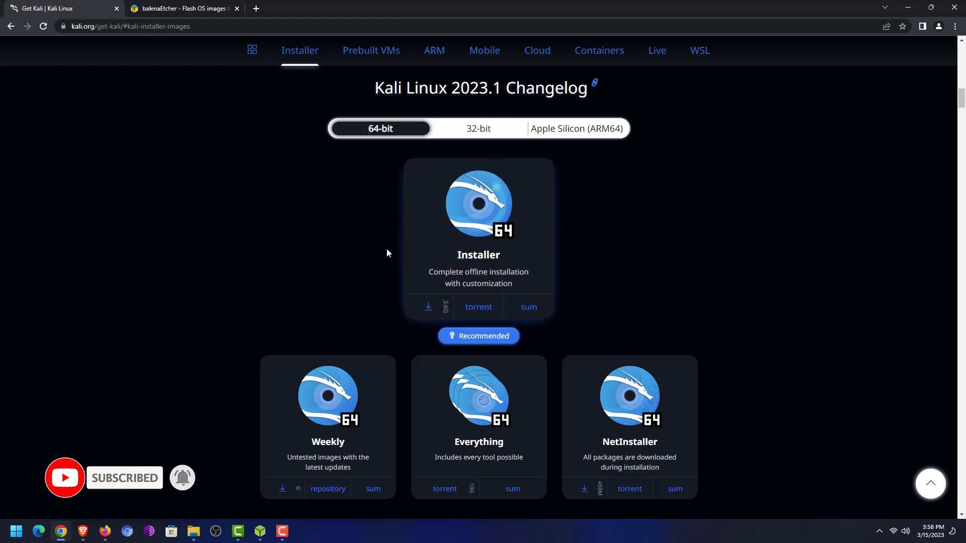
scroll(388, 251, down, 4)
scroll(388, 254, down, 9)
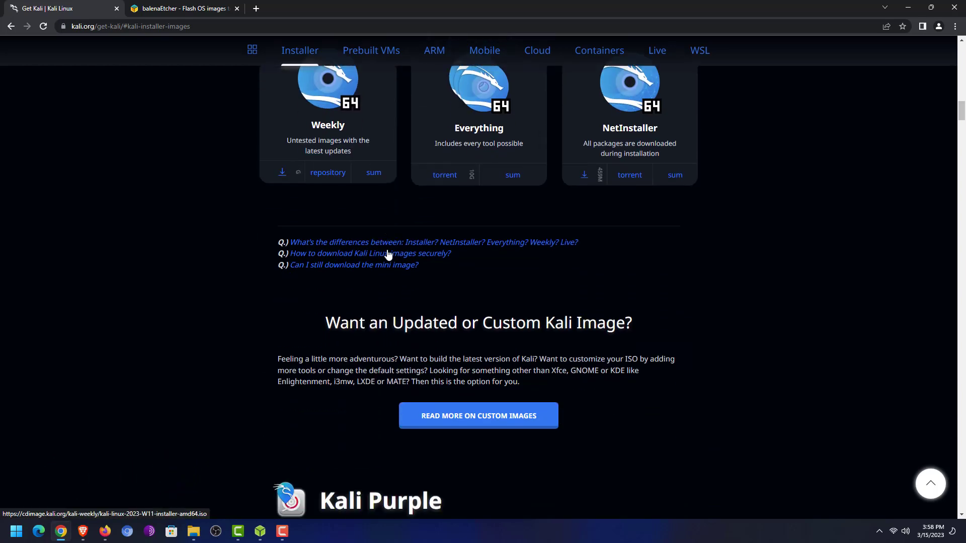
scroll(387, 250, down, 3)
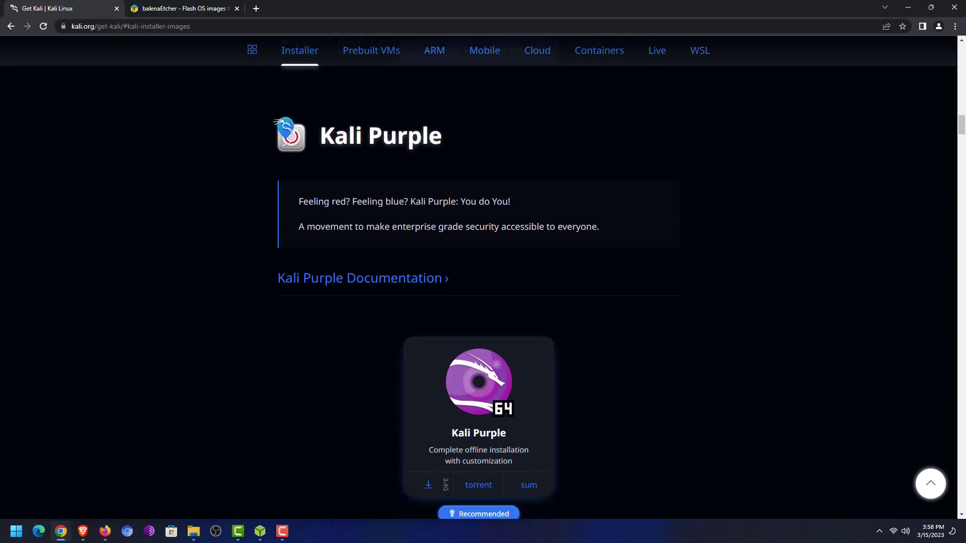
scroll(387, 250, up, 1)
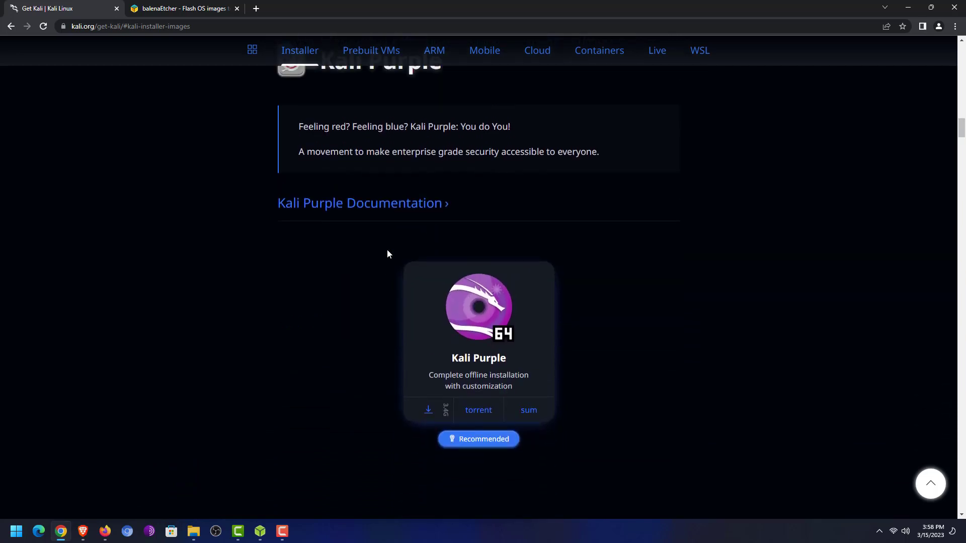
scroll(290, 213, up, 1)
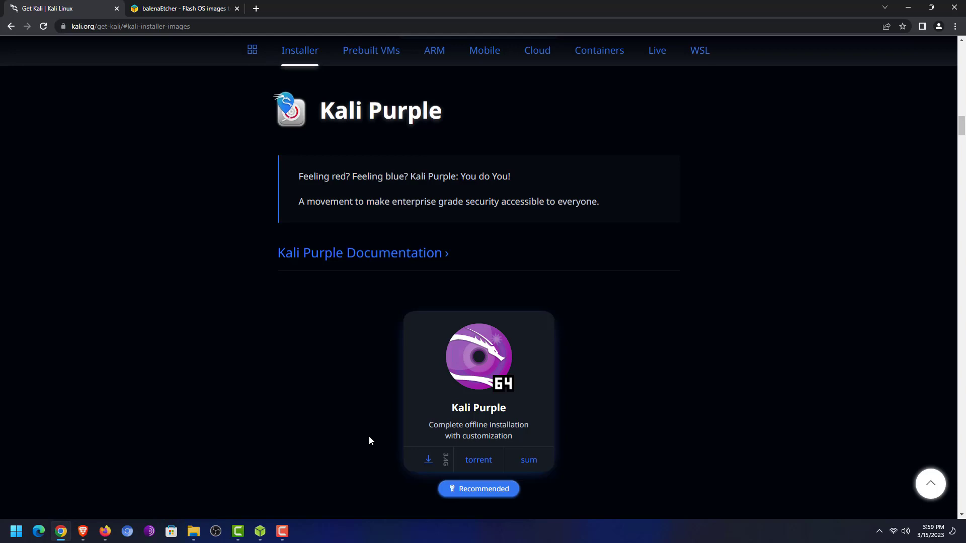
click(209, 4)
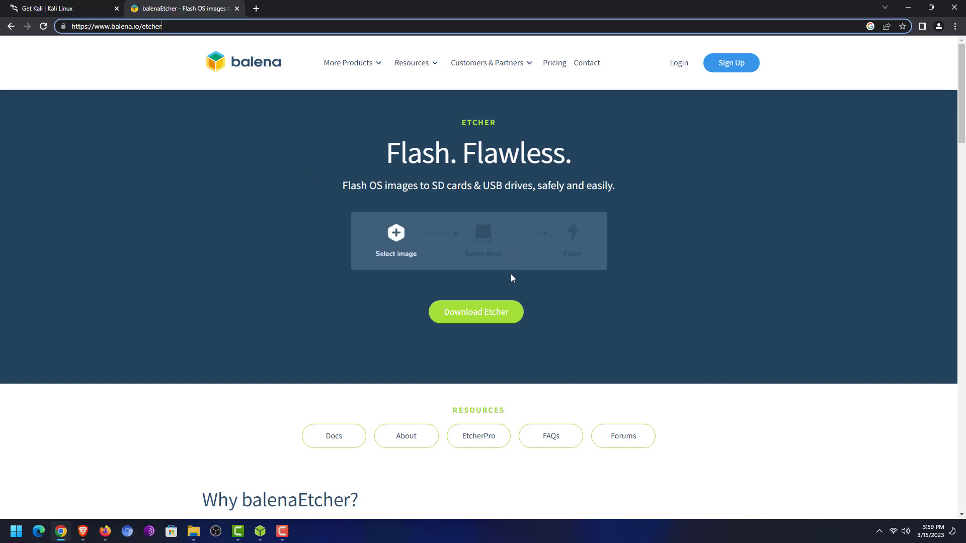
Jump to the Download Etcher table on balenaEtcher's page, then minimize Chrome.
click(485, 320)
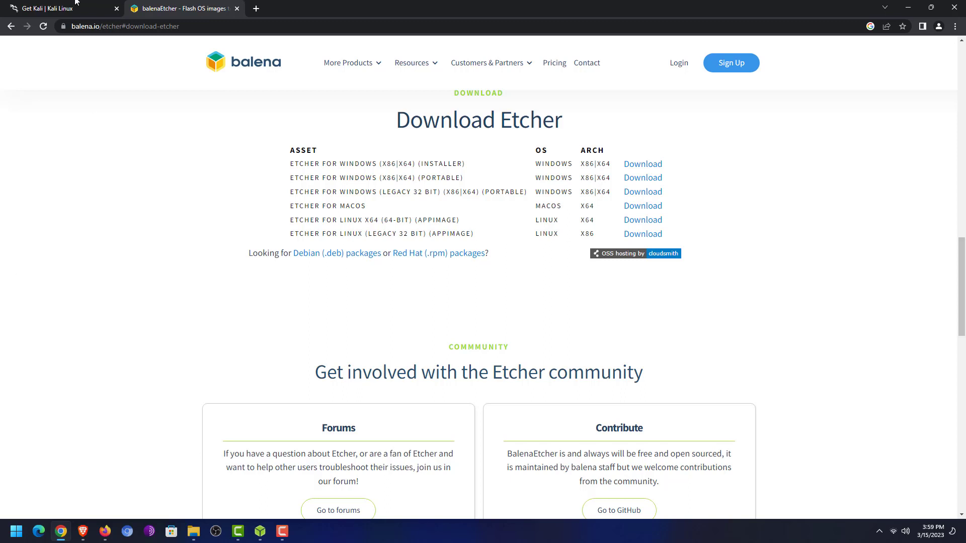
click(910, 6)
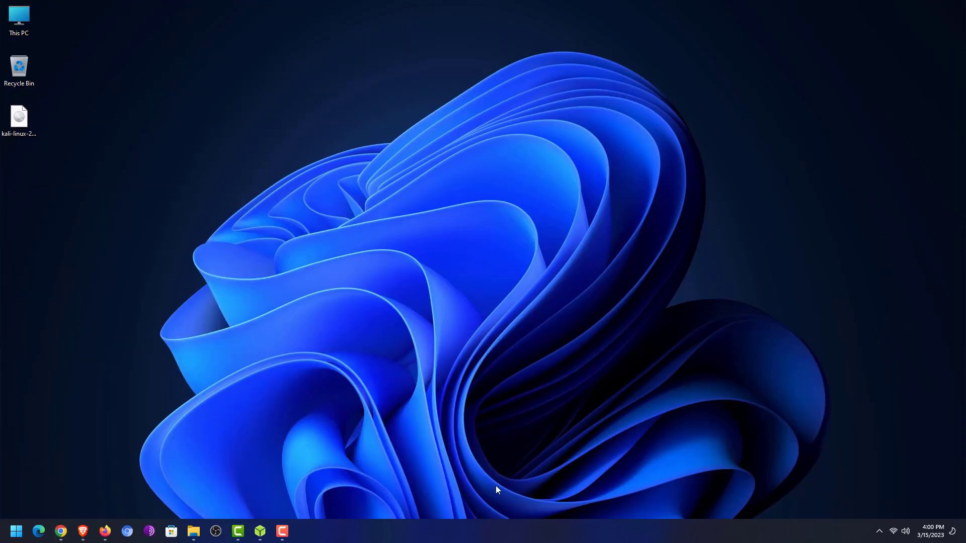
Restore the balenaEtcher window and place the Kali Purple ISO icon above it.
click(260, 531)
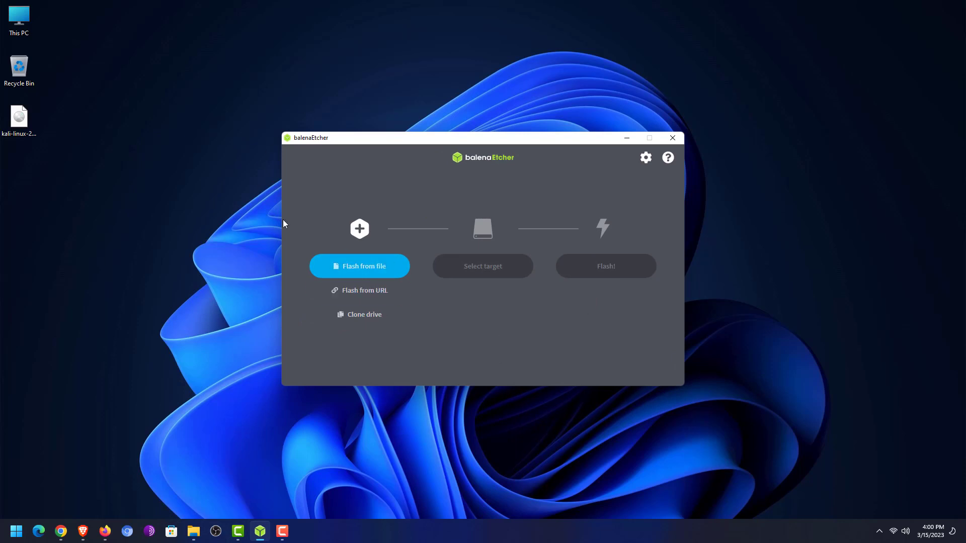
drag(17, 123, 416, 94)
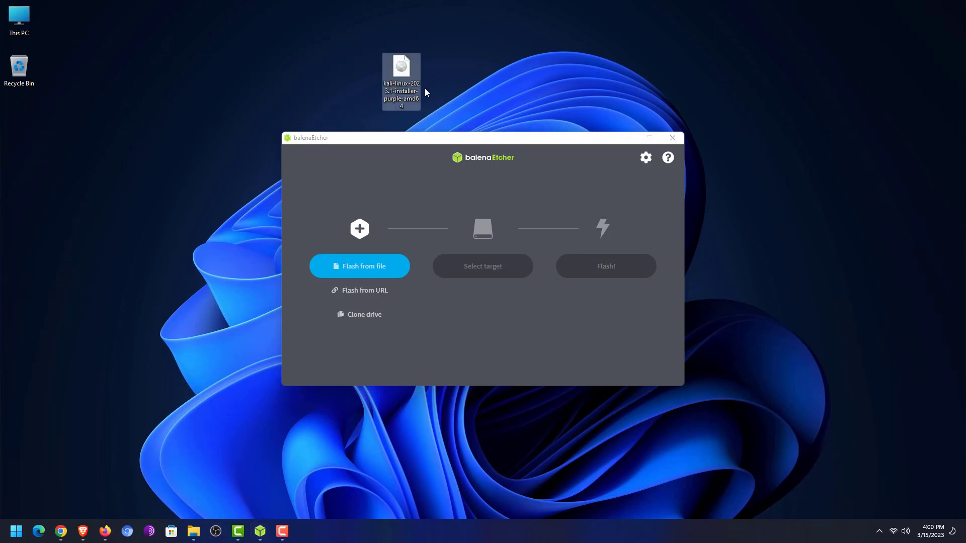
drag(407, 103, 508, 146)
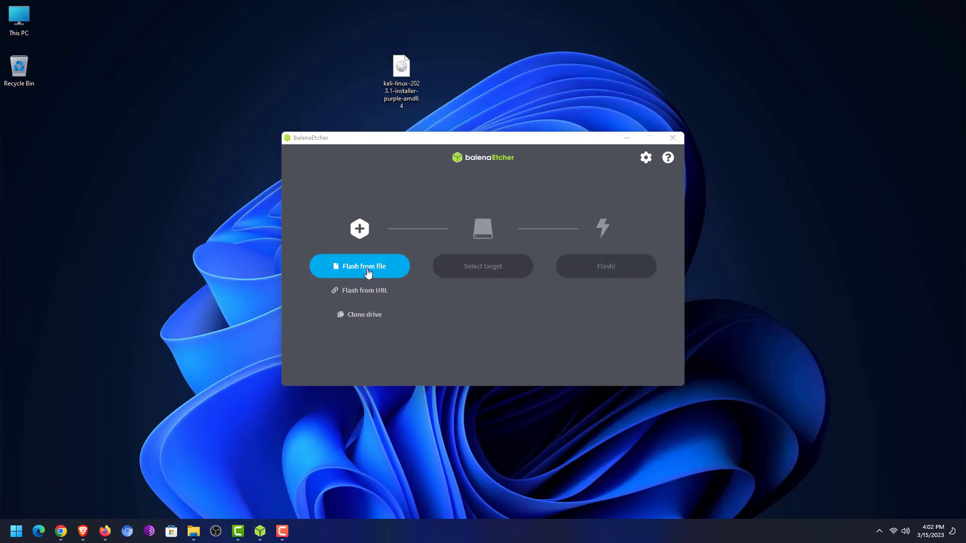
Load kali-linux-2023.1-installer-purple-amd64 ISO from the Desktop as the image to flash.
click(368, 273)
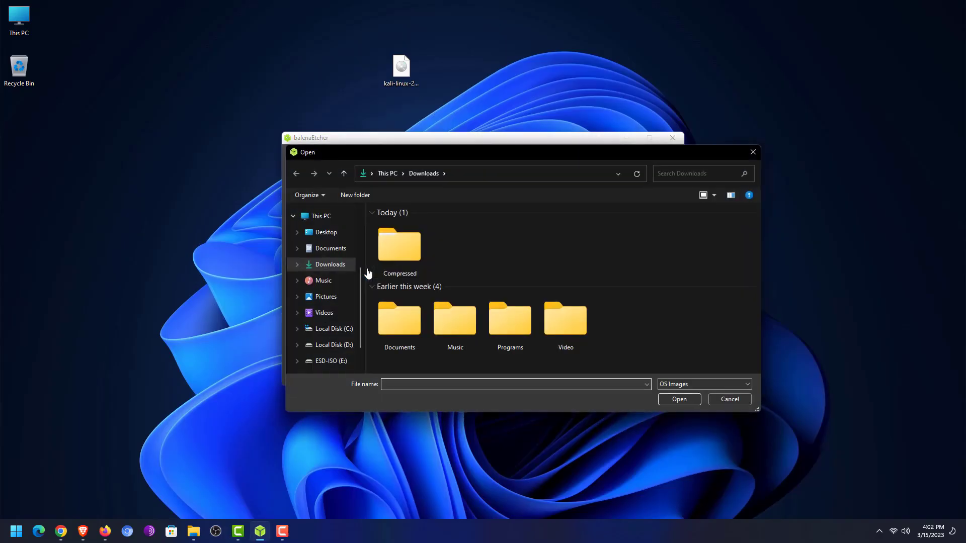
click(324, 233)
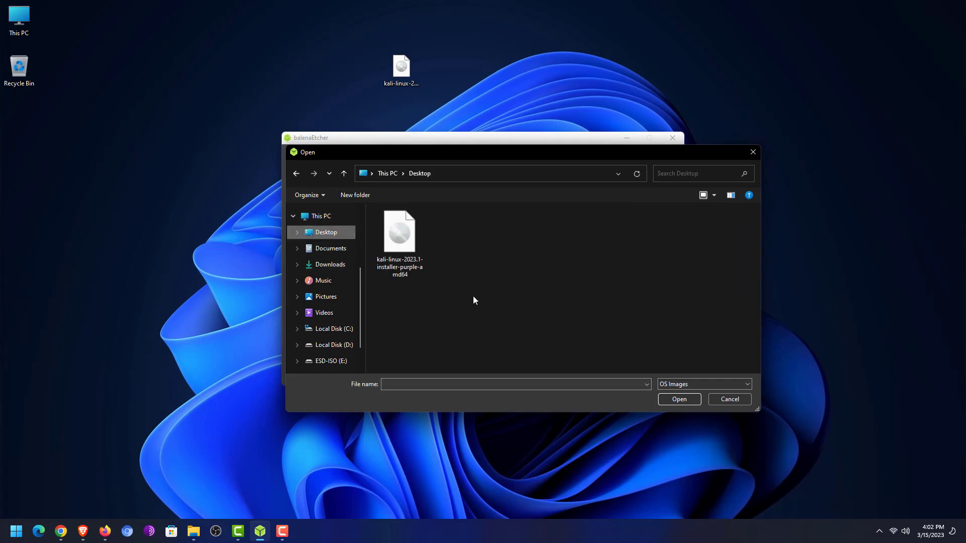
click(408, 267)
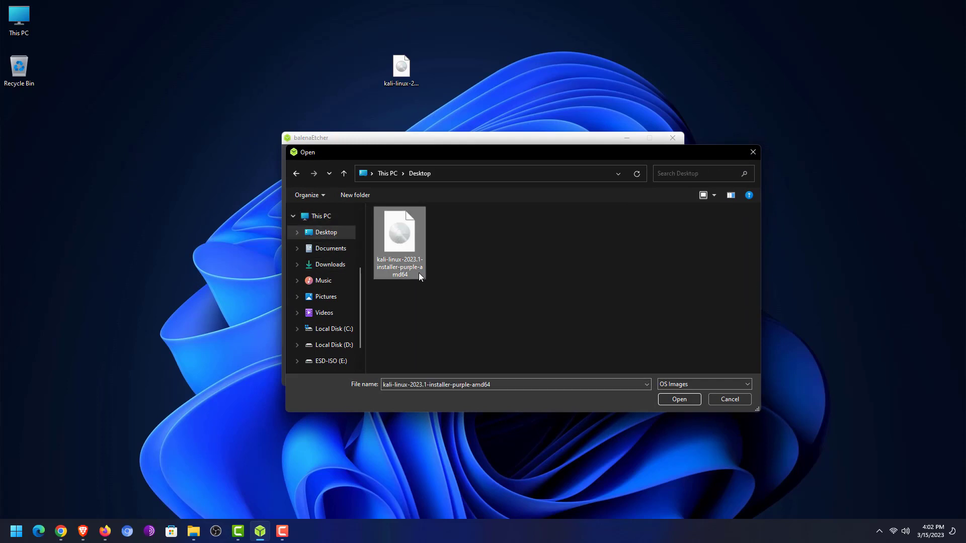
click(679, 404)
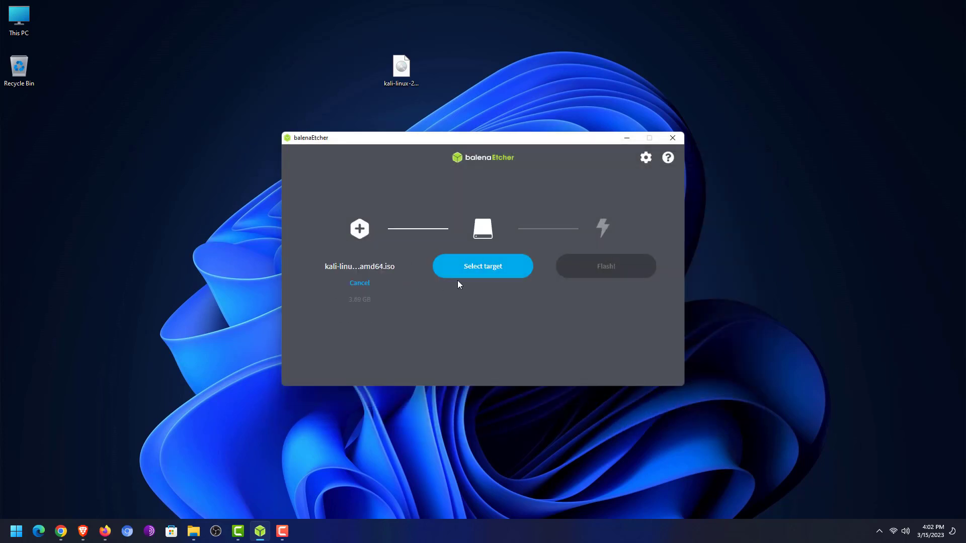
Target the 30.8 GB USB SanDisk 3.2Gen1 drive and start flashing the Kali ISO.
click(481, 276)
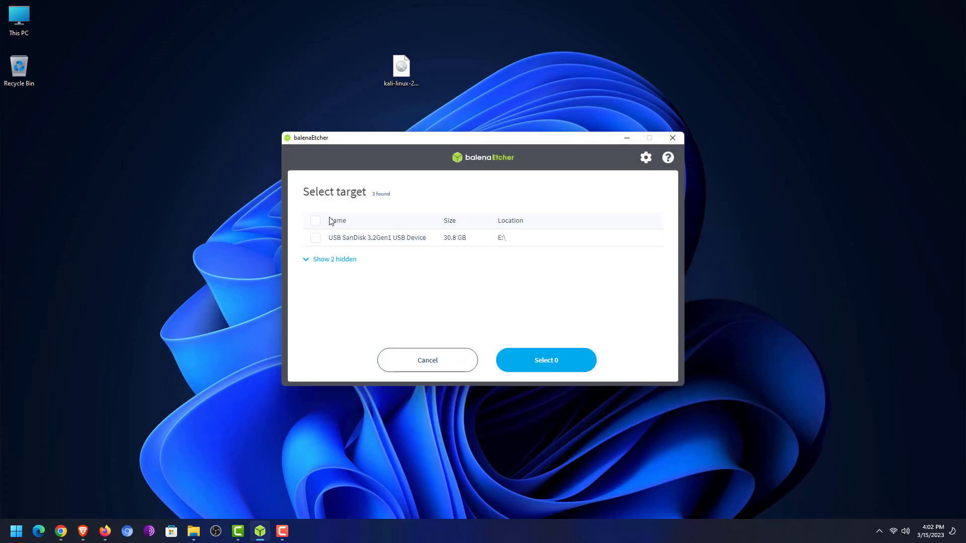
click(314, 239)
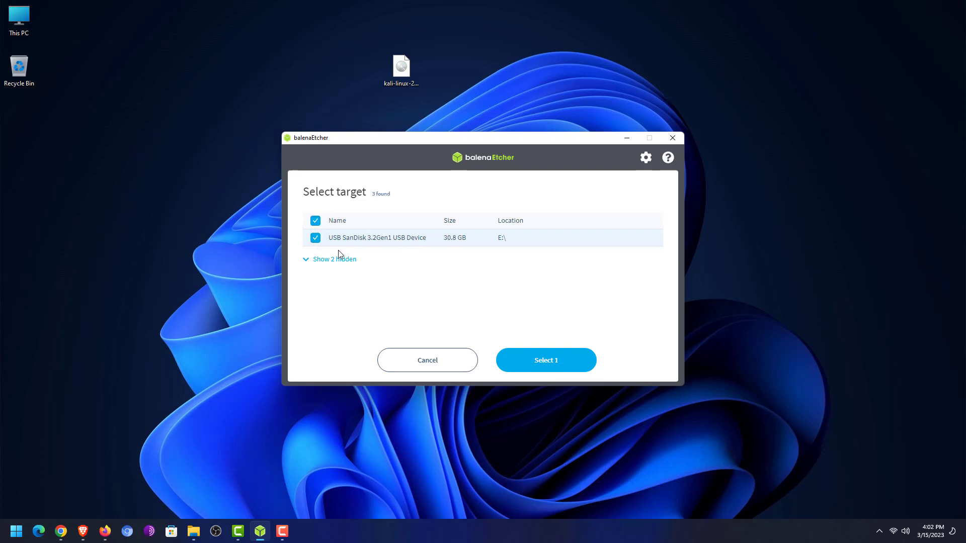
click(553, 369)
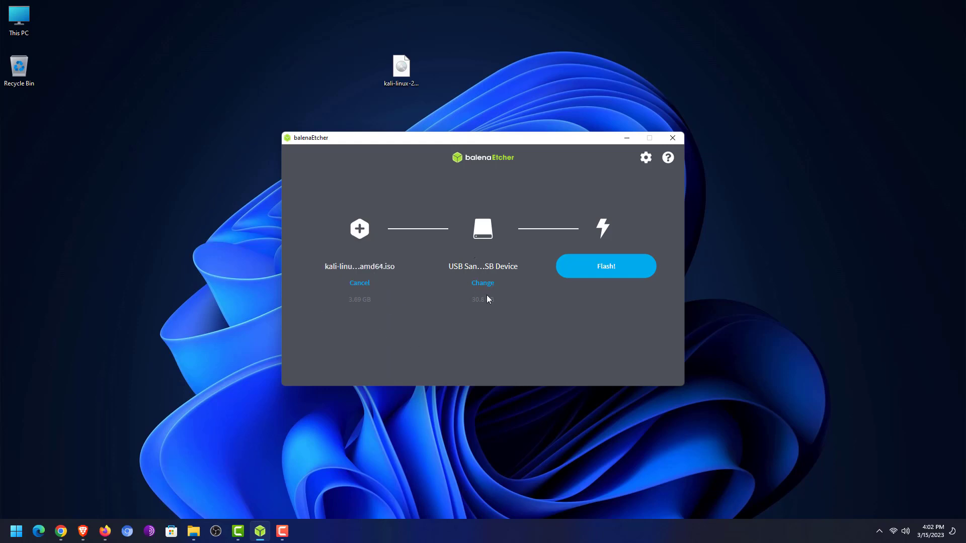
click(612, 276)
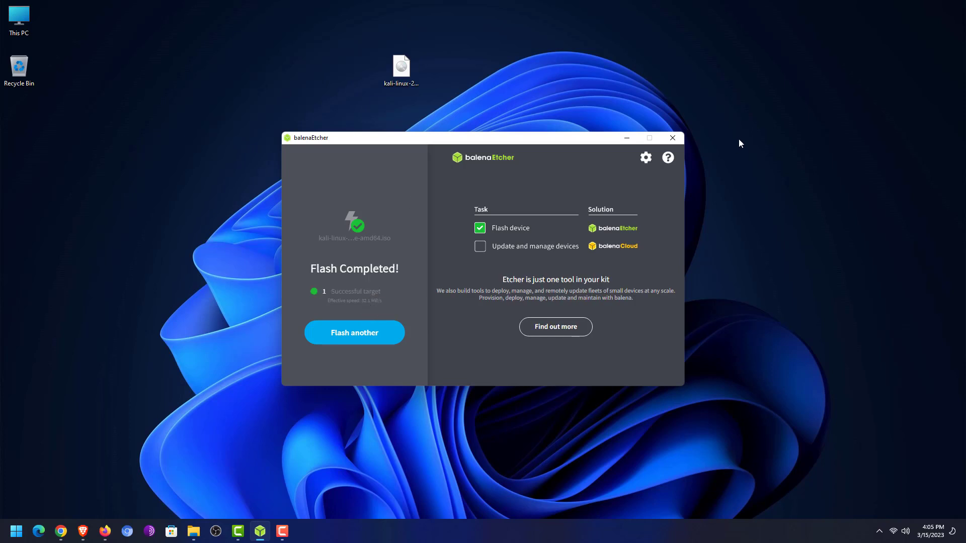
Close balenaEtcher once Flash Completed is shown.
click(674, 139)
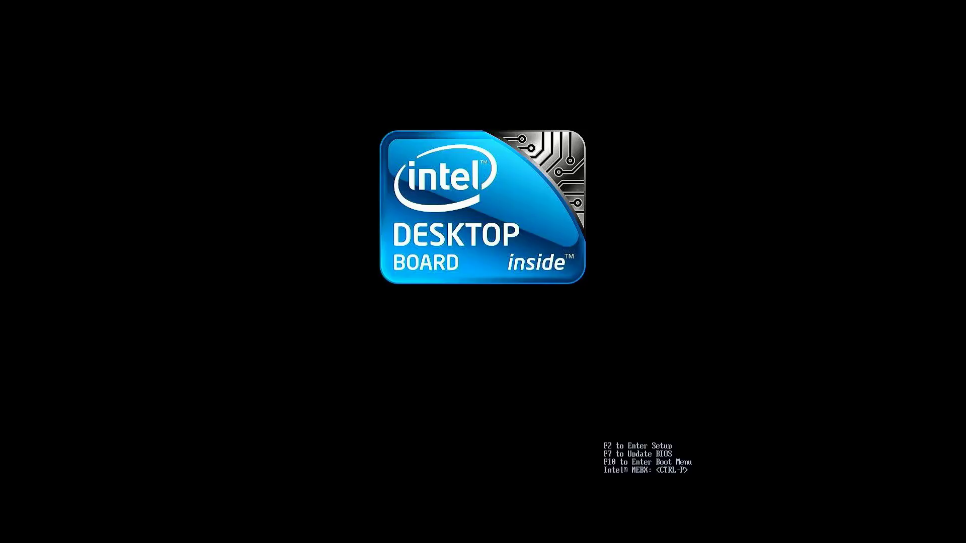
Boot from UEFI : USB : PART 0 : OS Bootloader using the F10 boot menu.
key(F10)
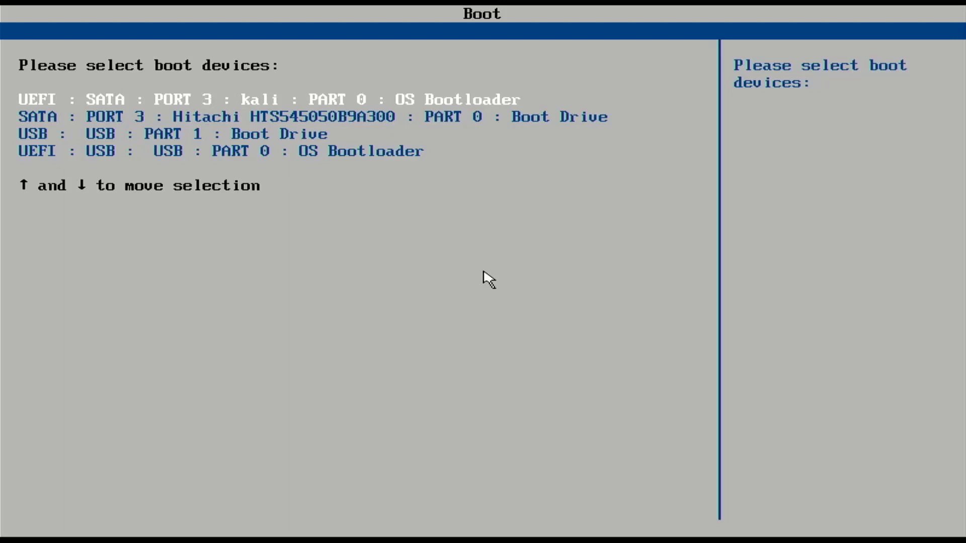
key(Down)
key(Down)
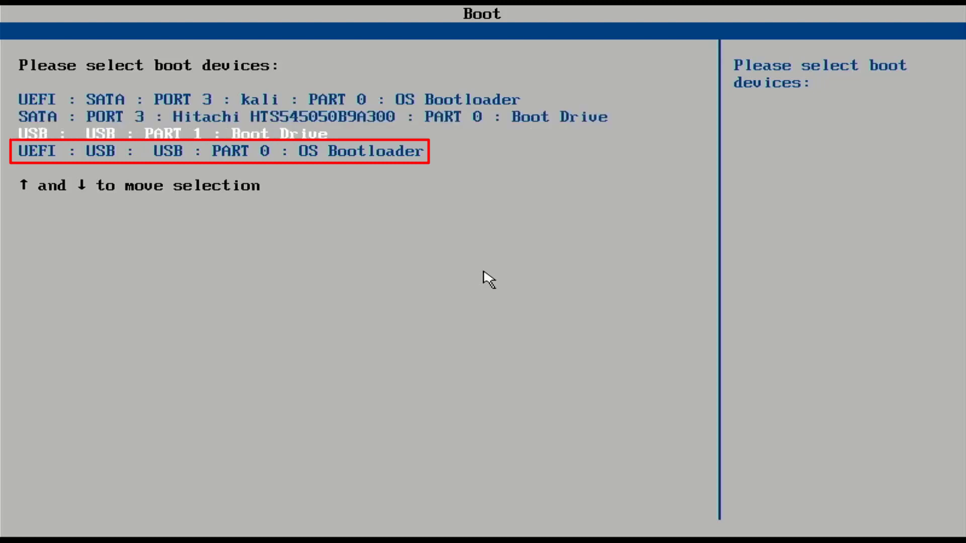
key(Down)
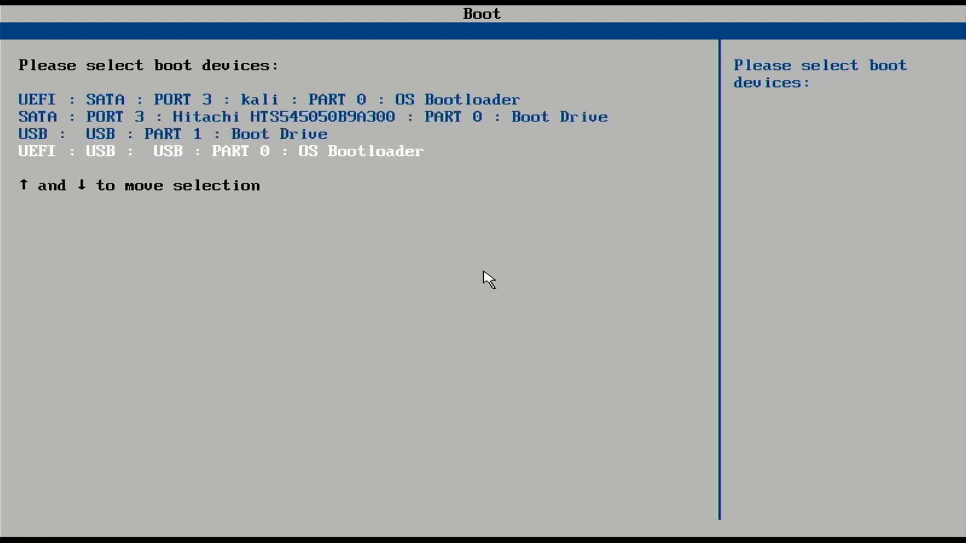
key(Return)
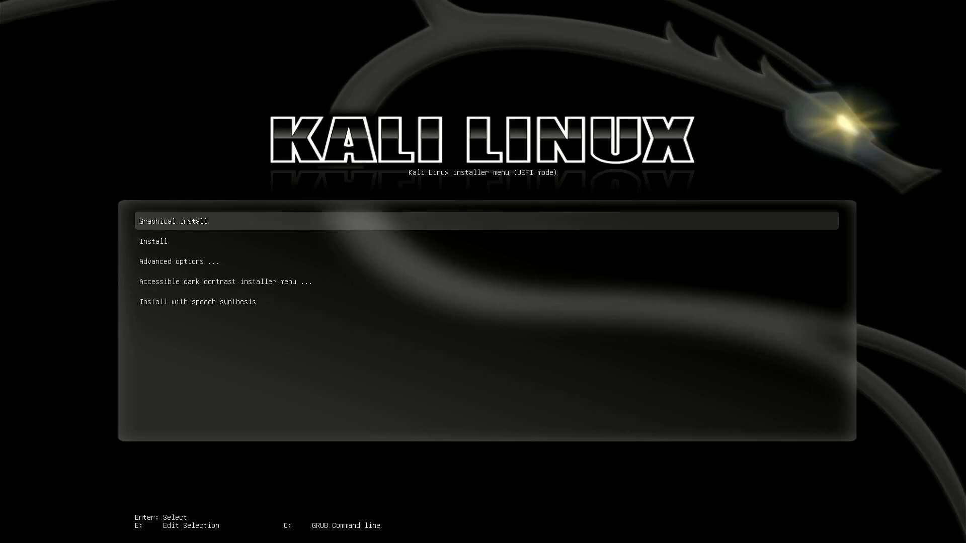
Start the Graphical install from the Kali installer boot menu.
key(Down)
key(Down)
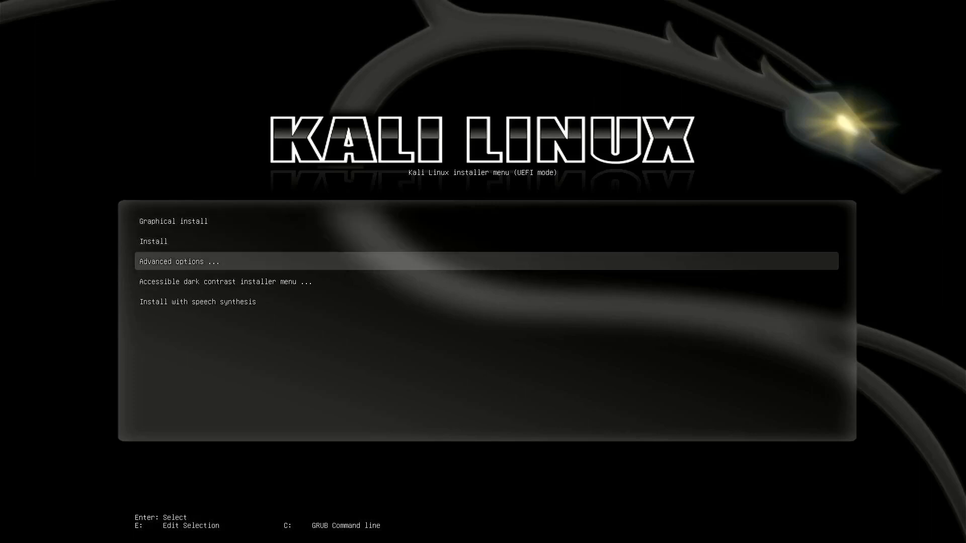
key(Down)
key(Down)
key(Up)
key(Up)
key(Up)
key(Up)
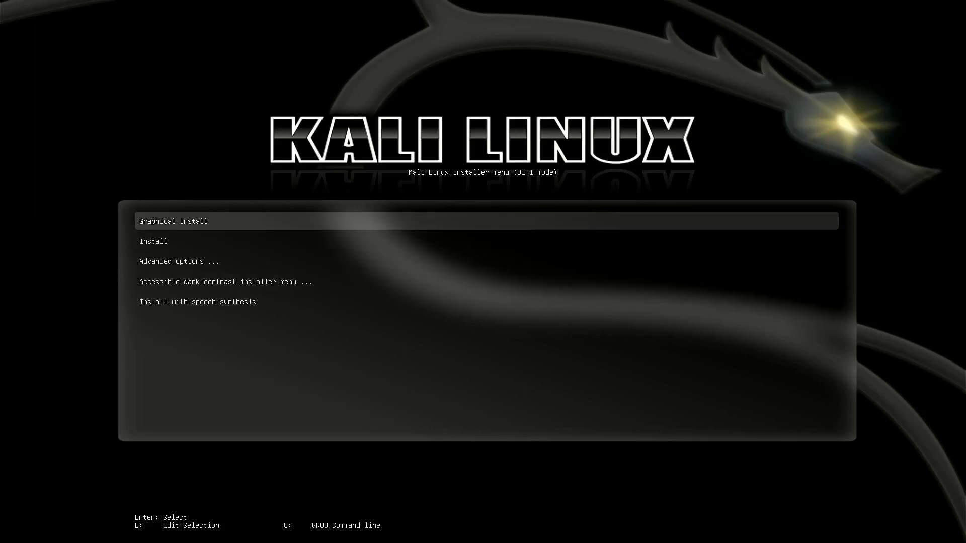
key(Return)
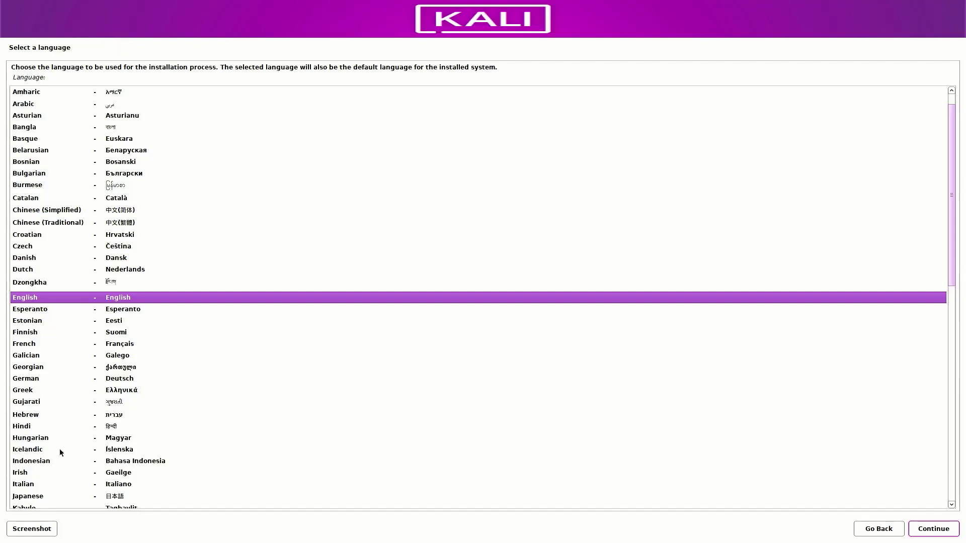
Choose English language, India as location and the American English keymap.
click(938, 534)
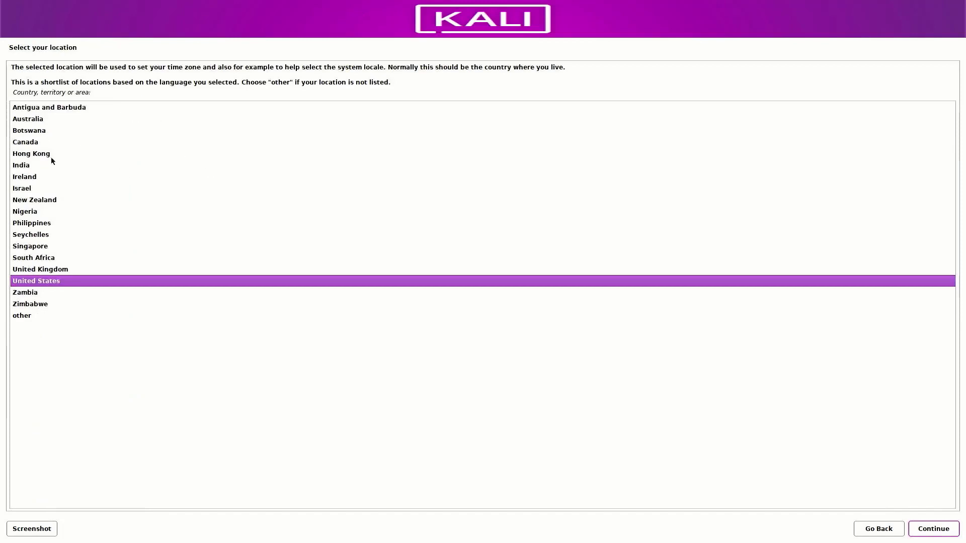
click(31, 170)
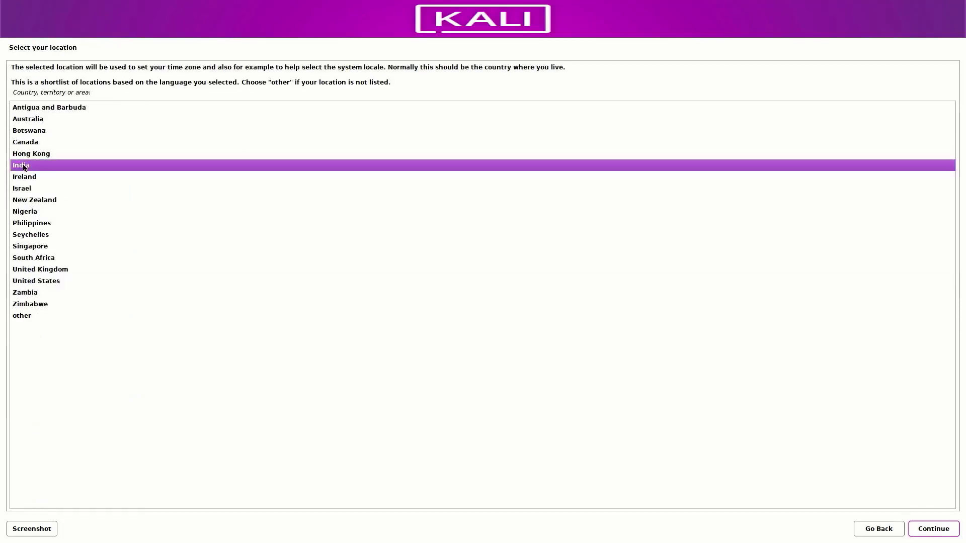
click(955, 530)
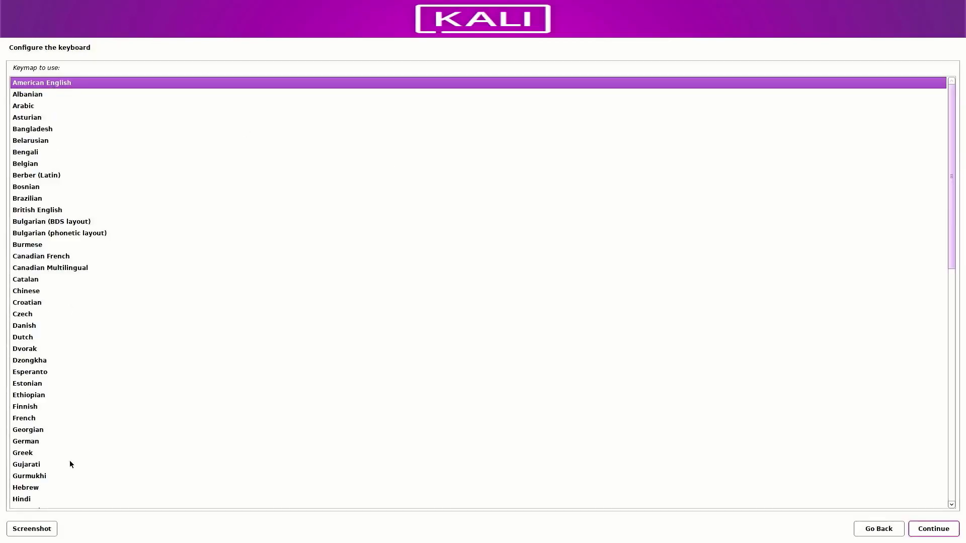
click(939, 532)
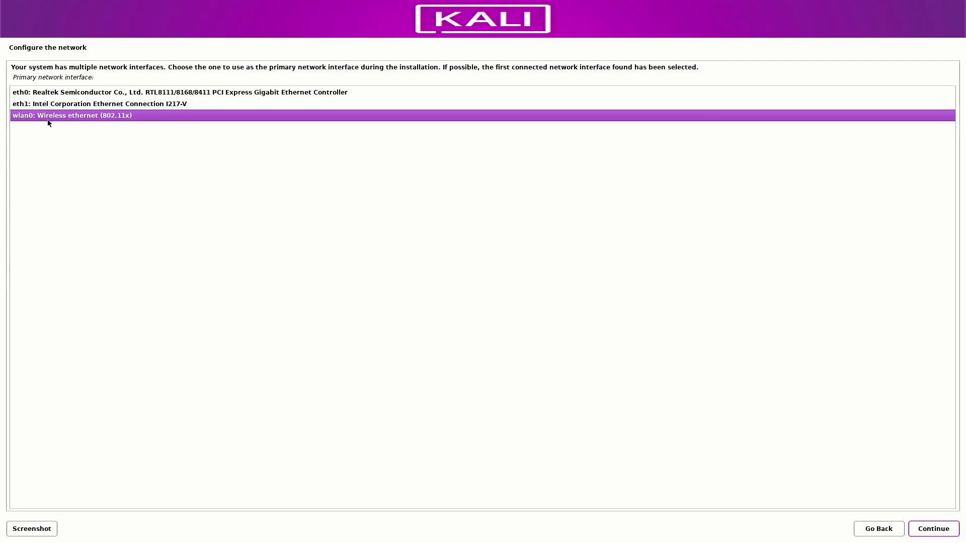
Try eth1 as primary interface, then skip network configuration after autoconfiguration fails.
click(58, 106)
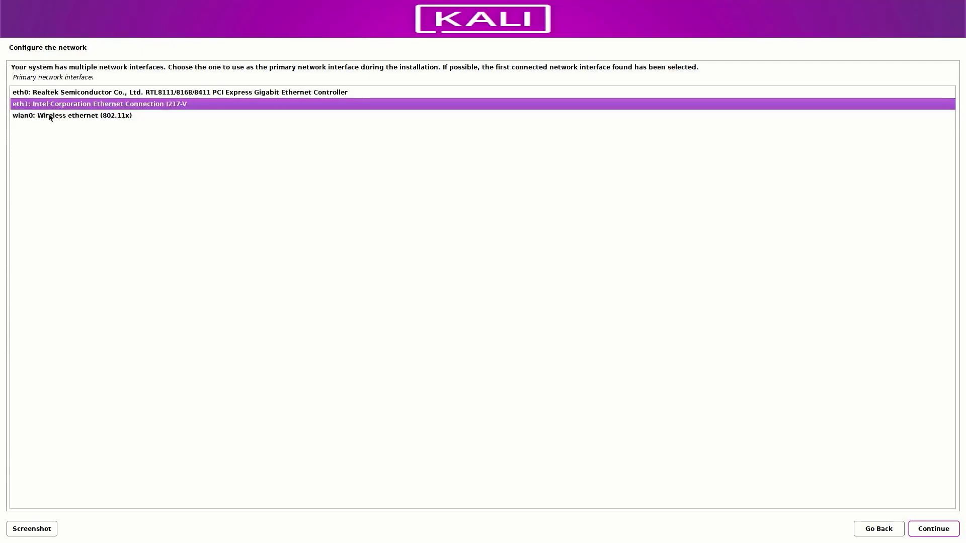
click(936, 533)
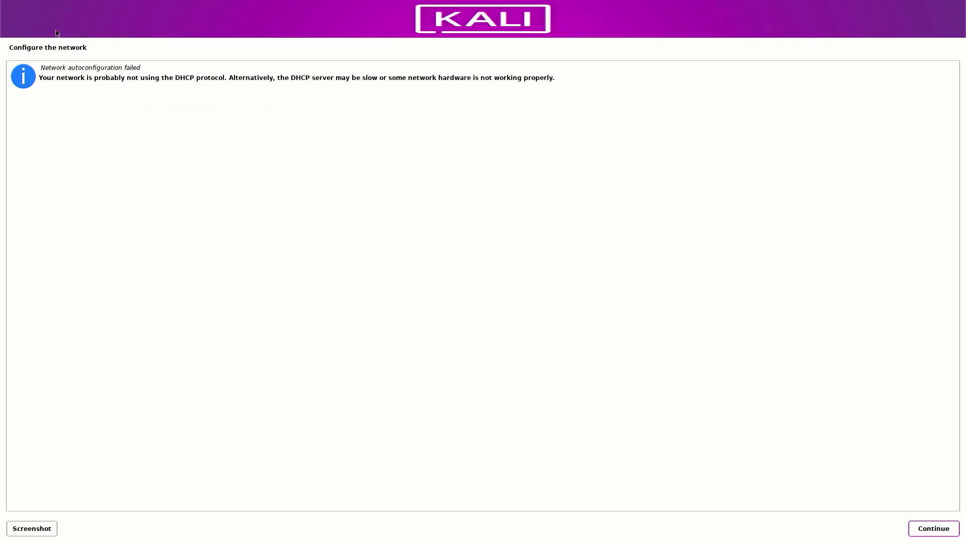
drag(55, 71, 196, 120)
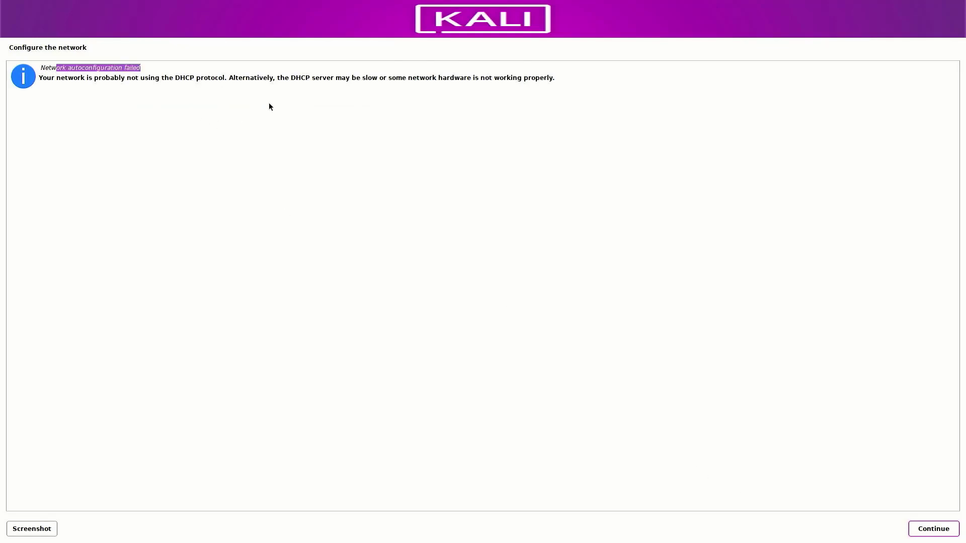
click(939, 529)
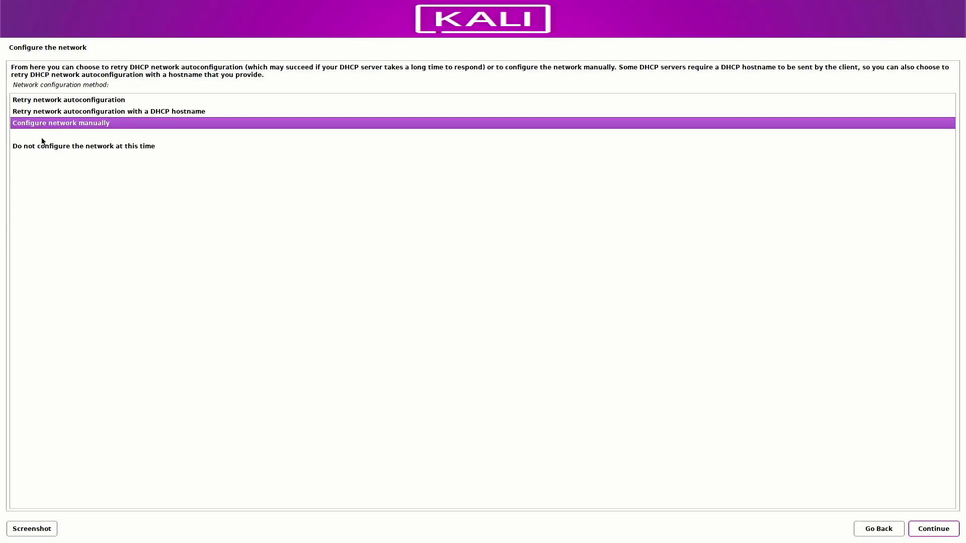
click(49, 150)
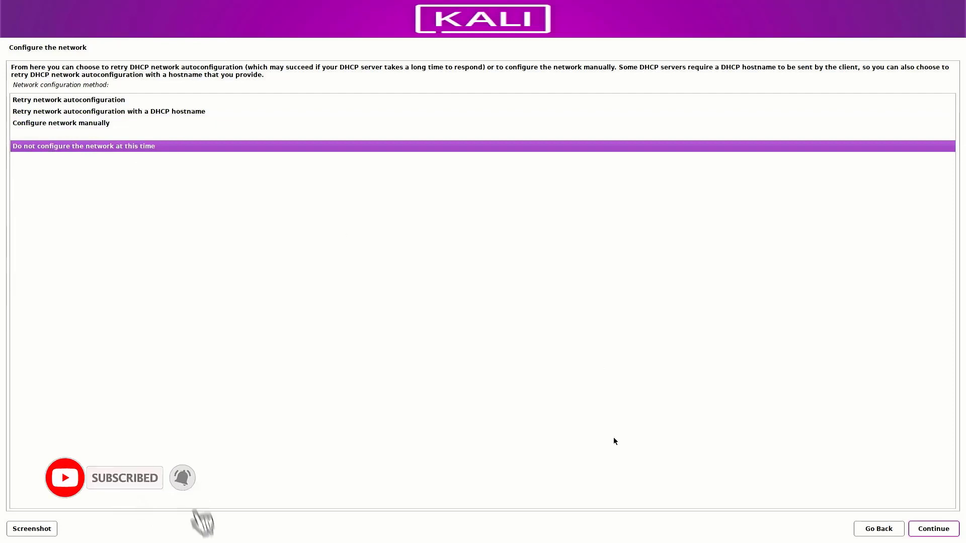
click(923, 537)
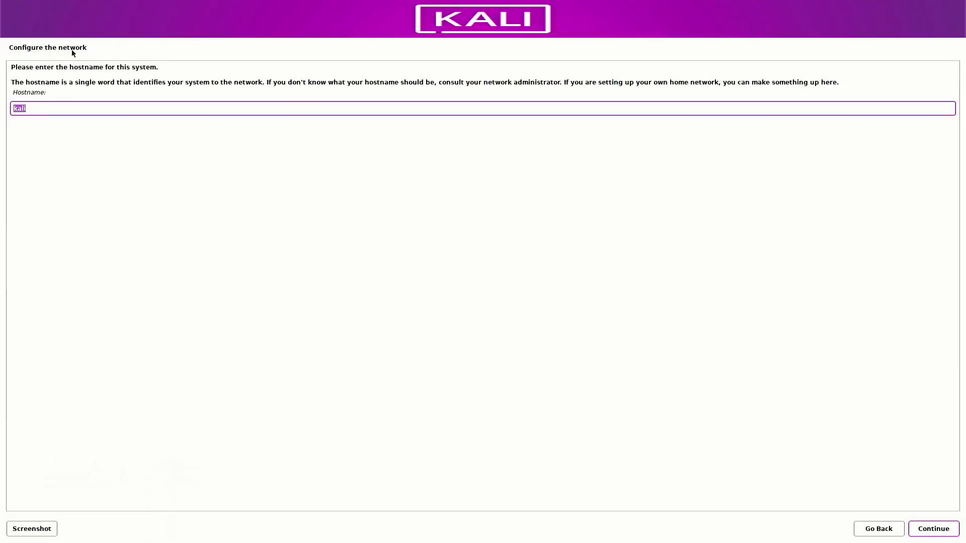
Keep hostname 'kali', then enter the new user's full name and username.
click(77, 106)
click(921, 532)
text(TECH DHEE)
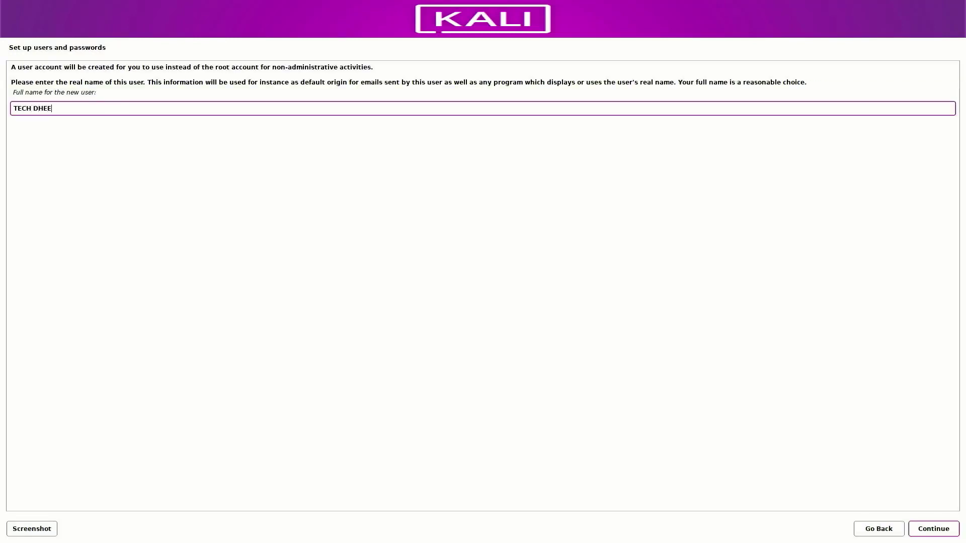
click(939, 533)
key(End)
text(dhee)
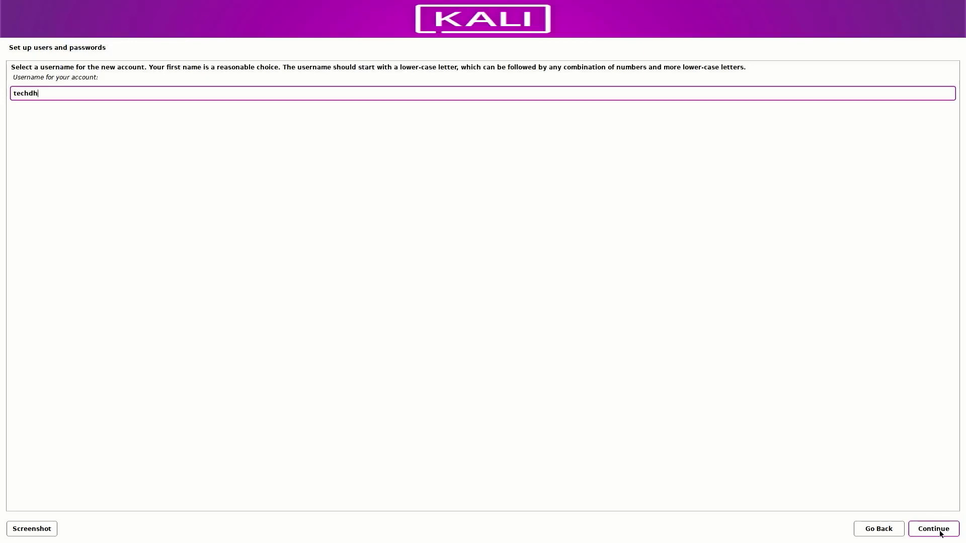
click(948, 532)
Set the account password, entering it twice to confirm.
key(Tab)
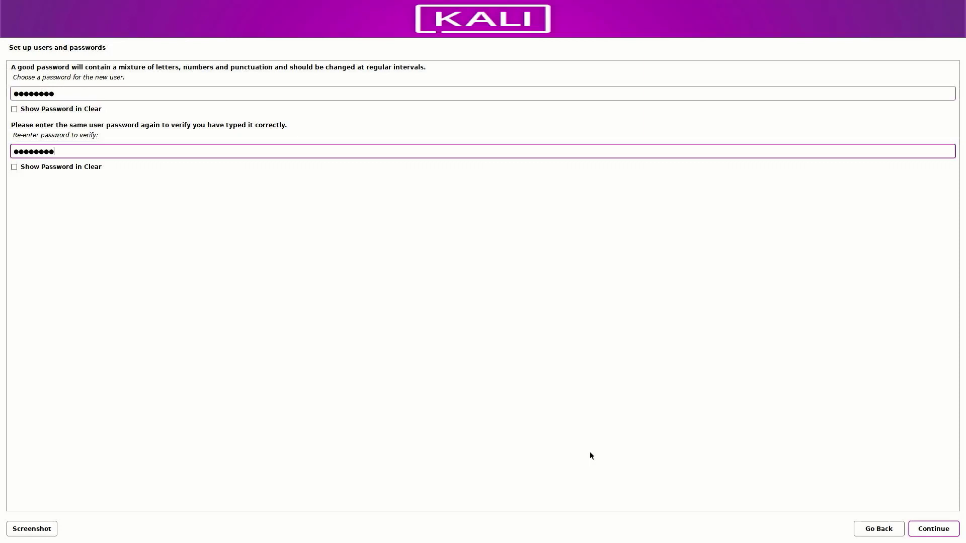
click(933, 531)
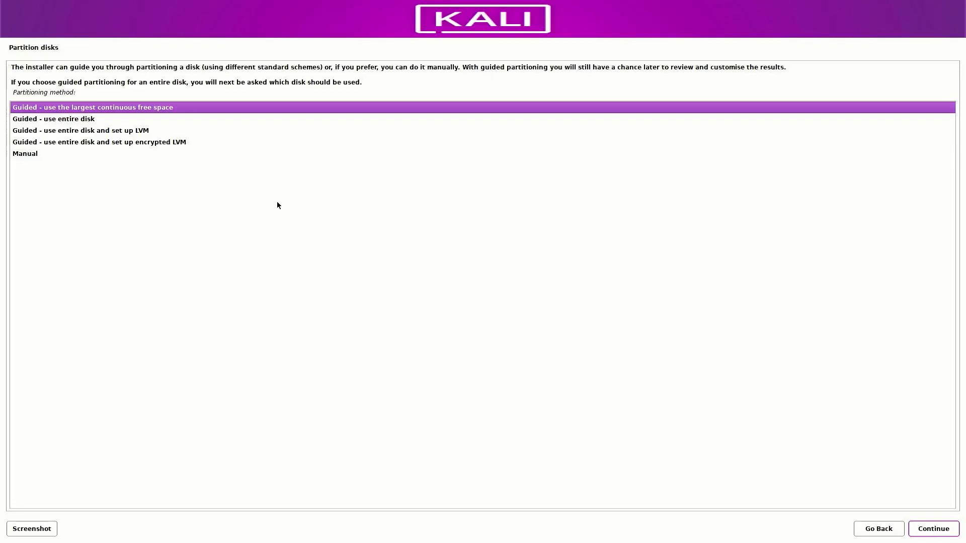
Choose Manual partitioning and select the 499.1 MB ESP partition in the overview.
click(32, 154)
click(928, 529)
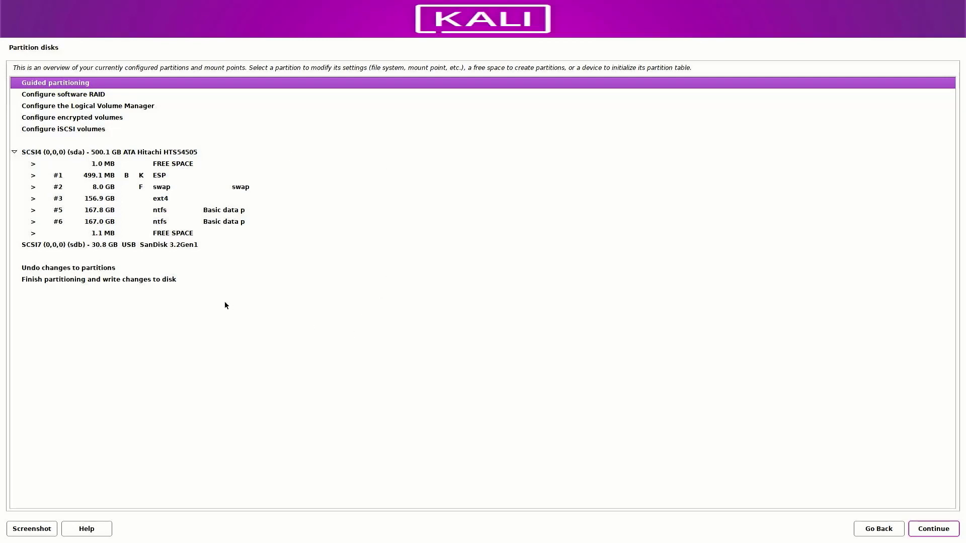
click(162, 177)
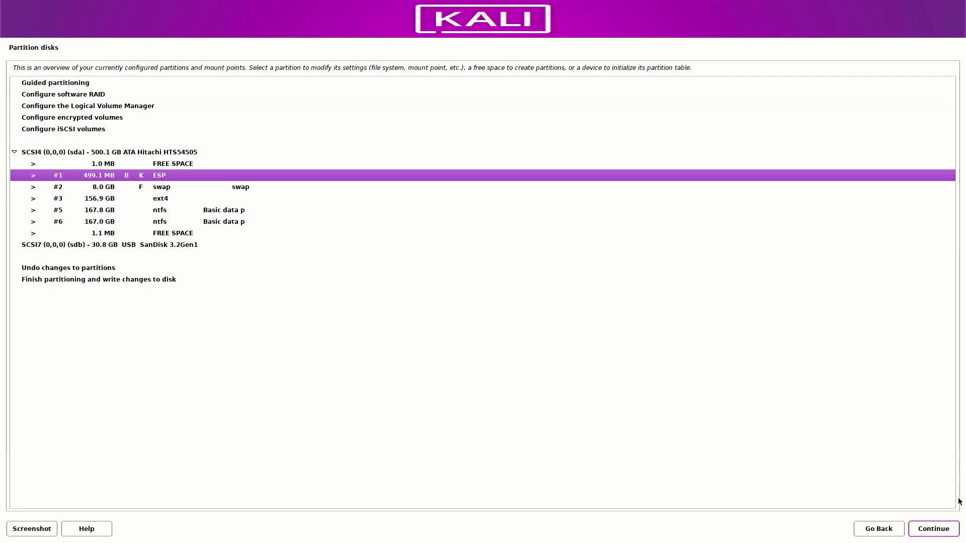
Delete the ESP partition #1, the 8.0 GB swap partition and ext4 partition #3.
click(932, 532)
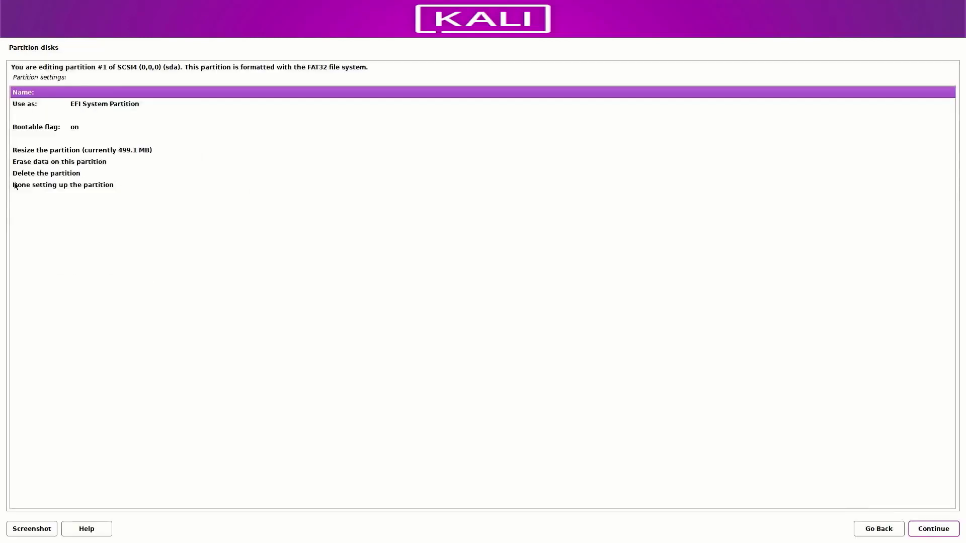
click(30, 175)
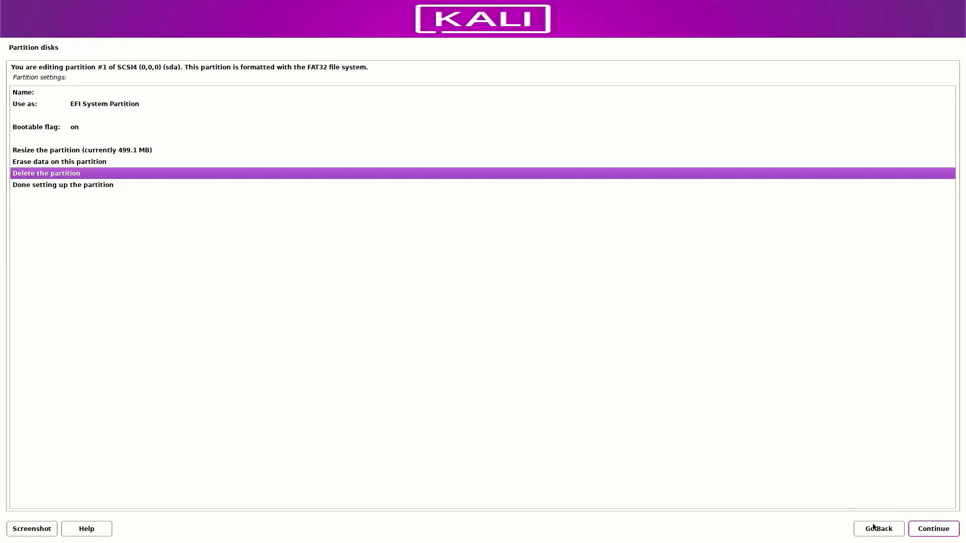
click(925, 529)
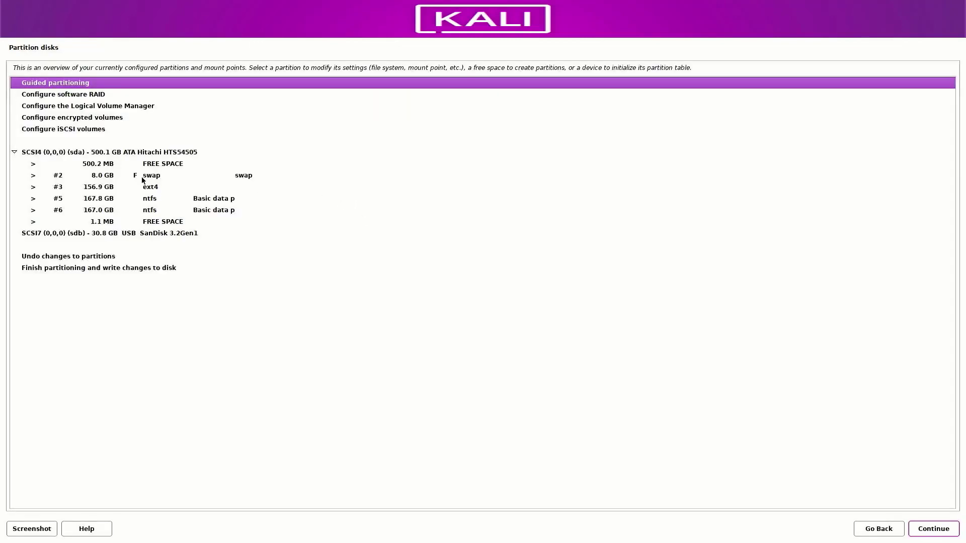
click(142, 180)
click(919, 529)
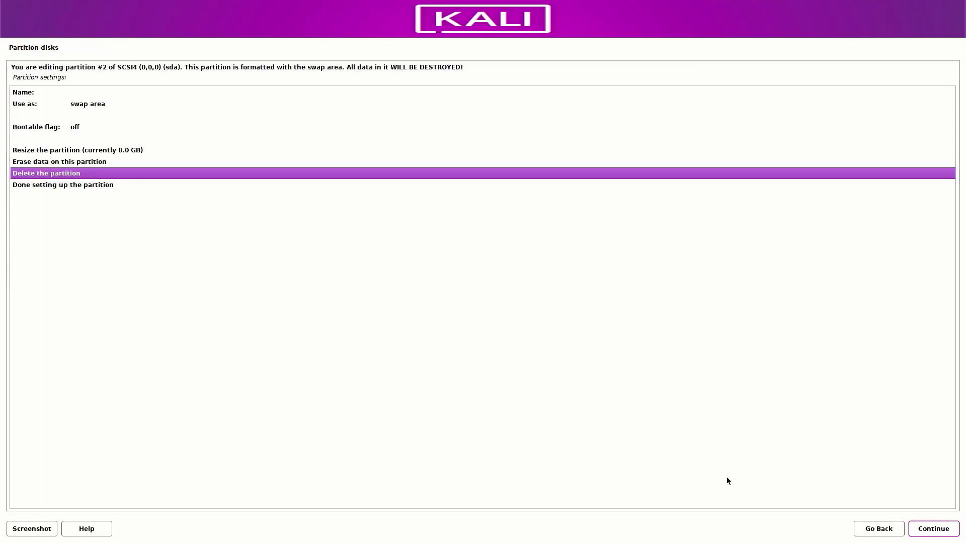
click(939, 531)
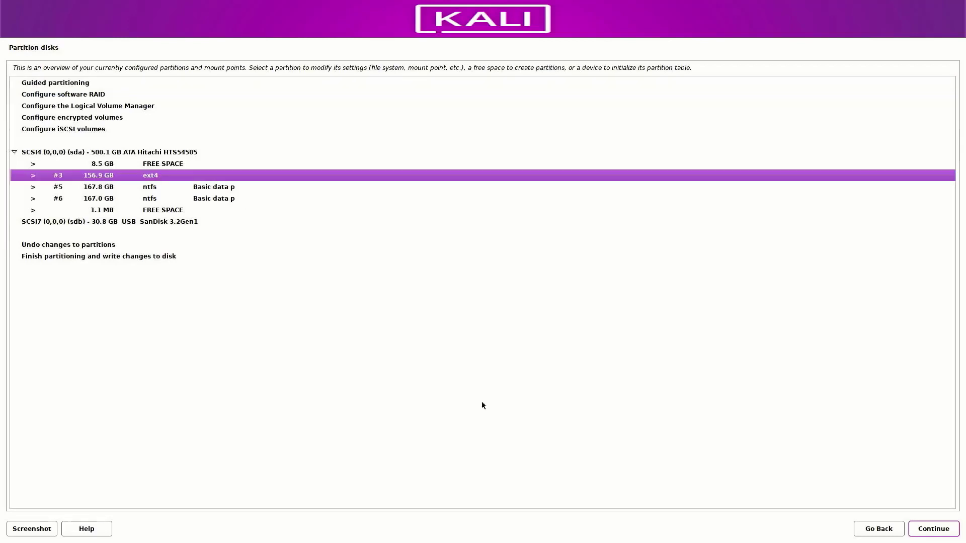
click(930, 529)
click(918, 533)
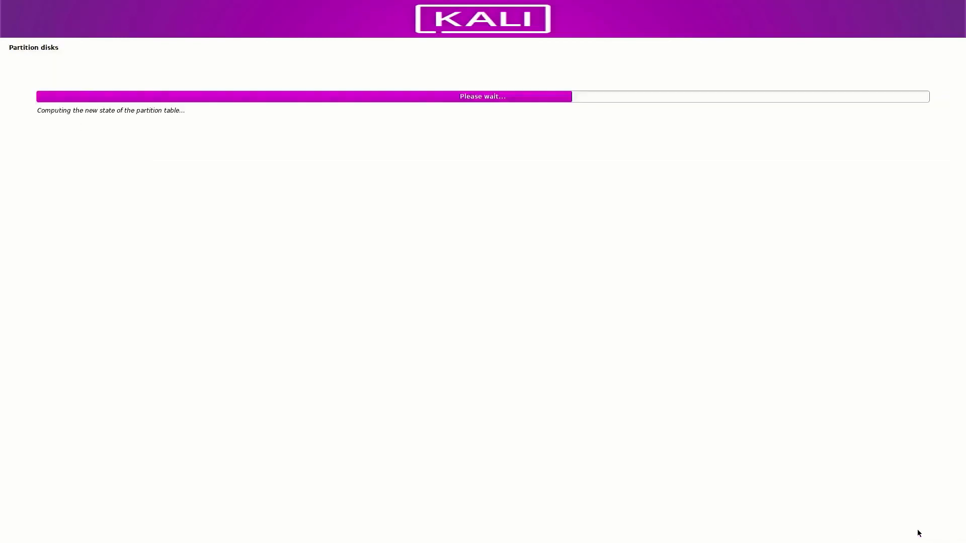
Select the 165.4 GB free space in the partition list.
click(94, 164)
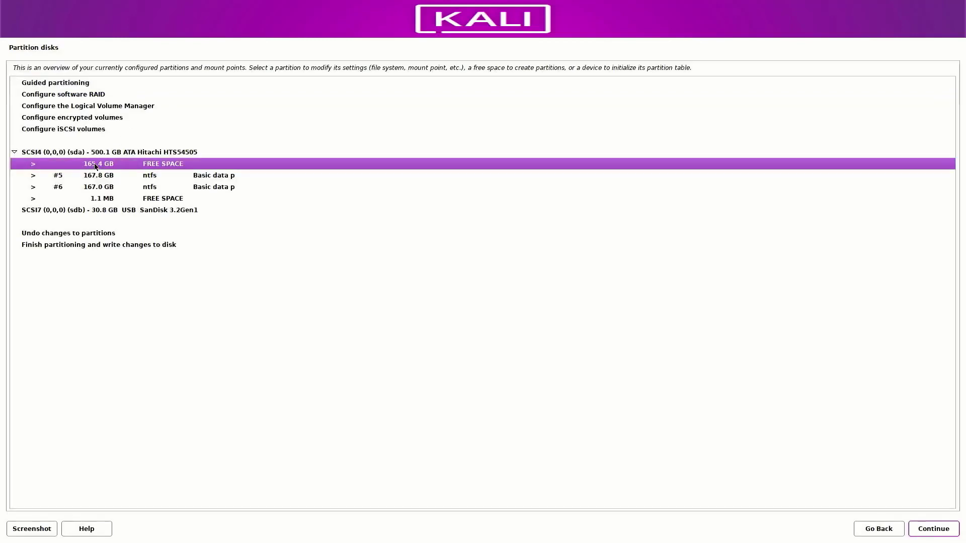
click(148, 176)
click(154, 191)
click(152, 177)
click(154, 192)
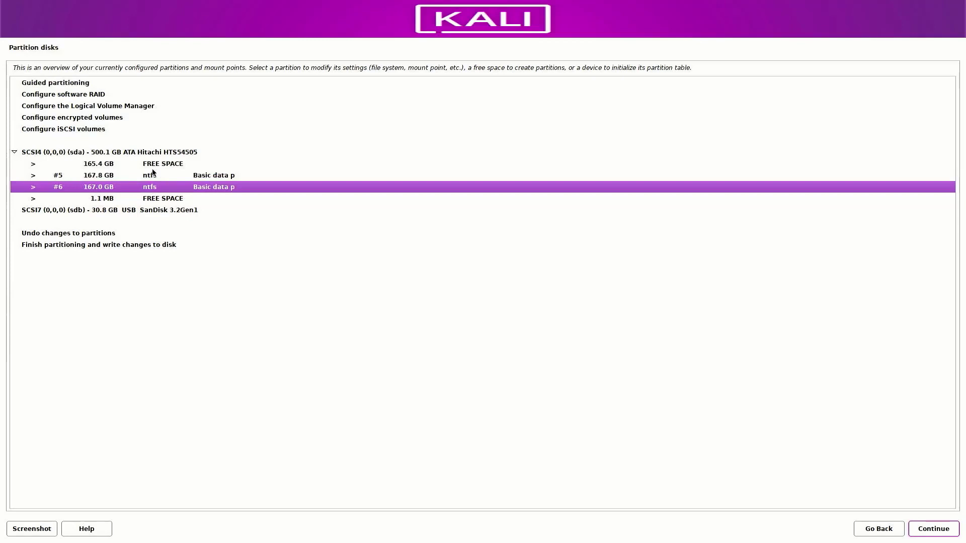
click(148, 165)
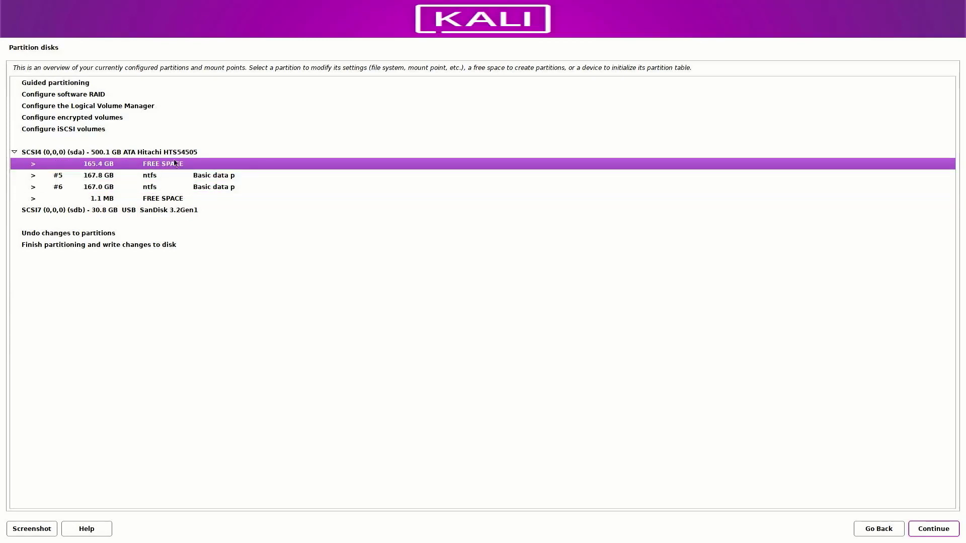
Create a new 500MB partition at the beginning of the free space.
click(935, 531)
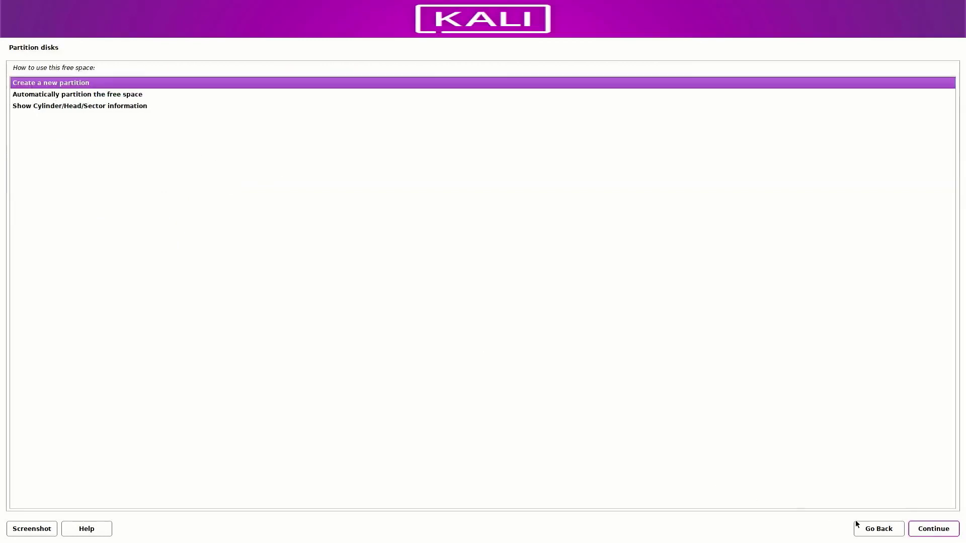
click(920, 531)
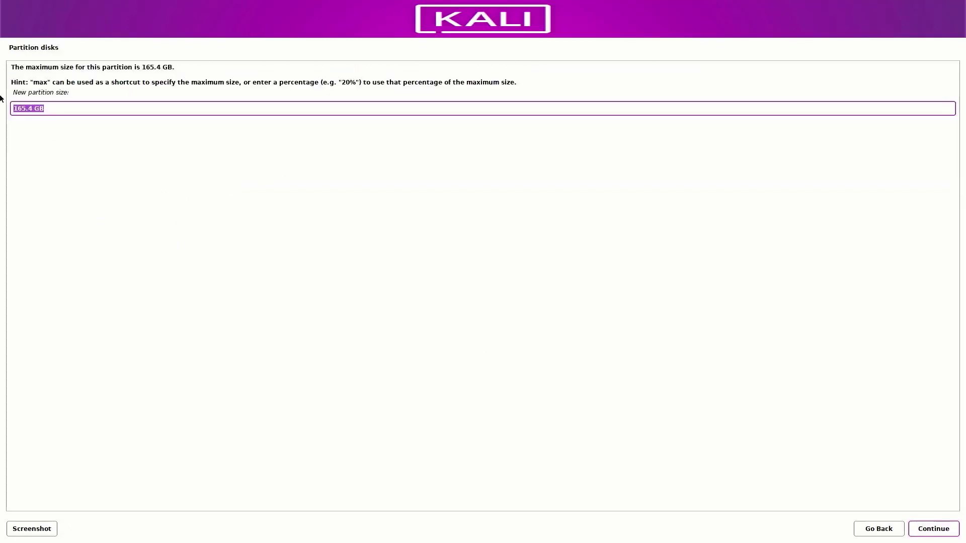
click(44, 108)
drag(44, 108, 12, 108)
text(500)
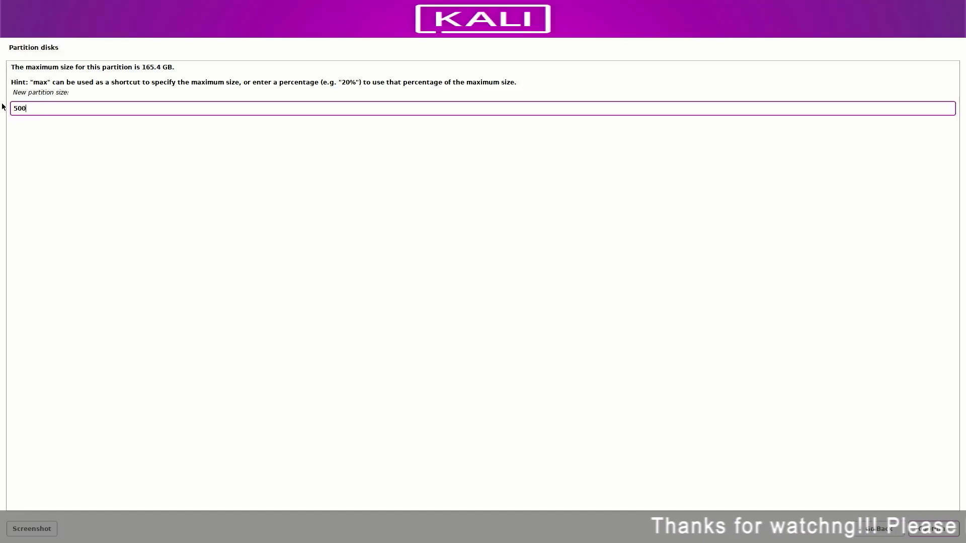
text(MB)
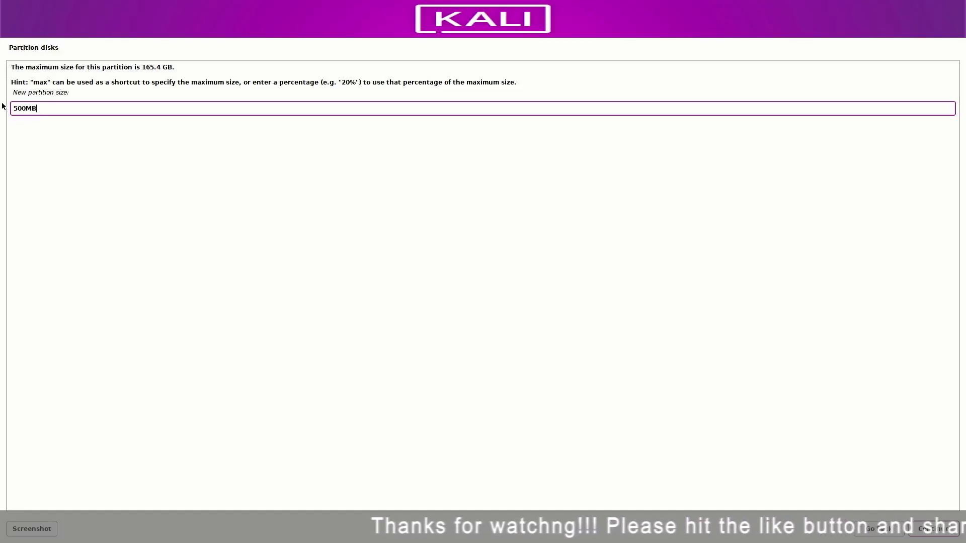
click(933, 529)
click(936, 529)
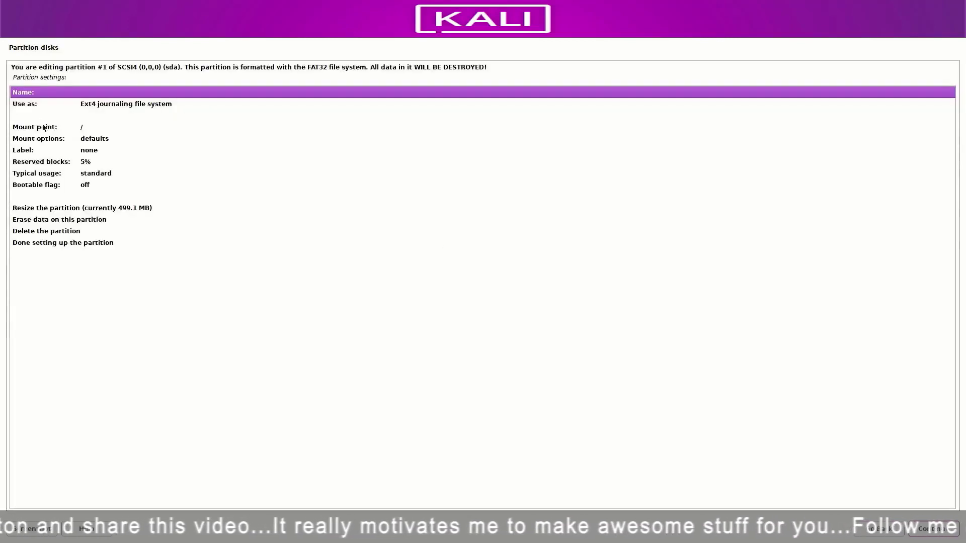
Use the new partition as an EFI System Partition and finish setting it up.
double_click(102, 104)
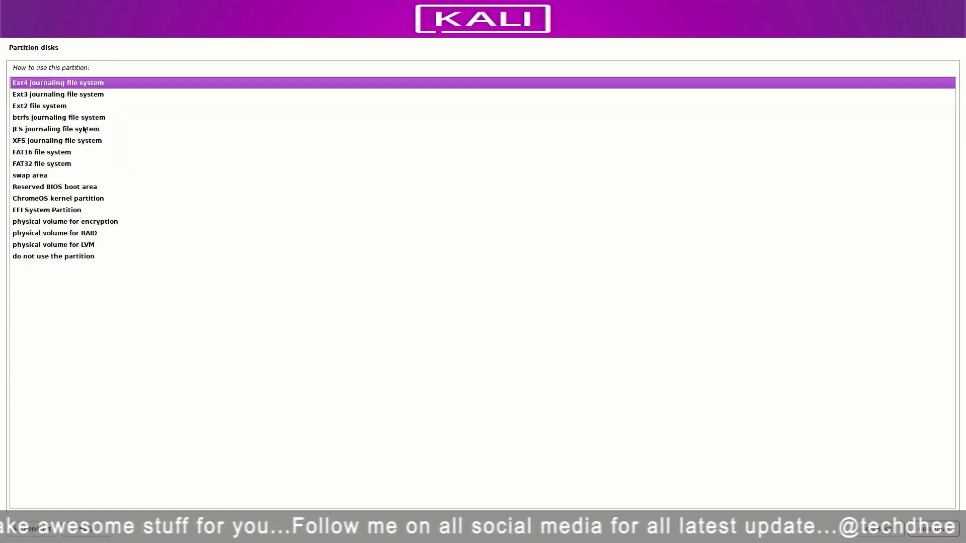
click(49, 212)
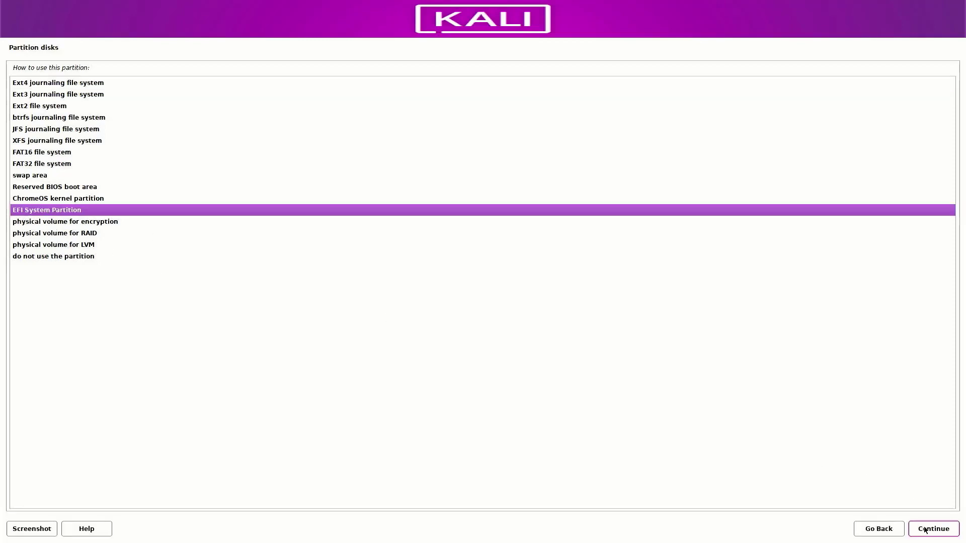
click(925, 530)
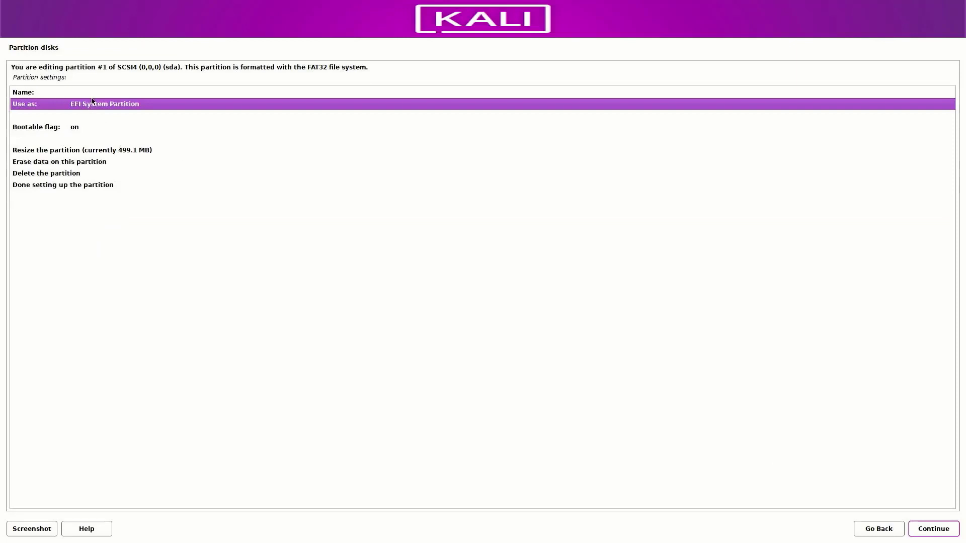
click(59, 188)
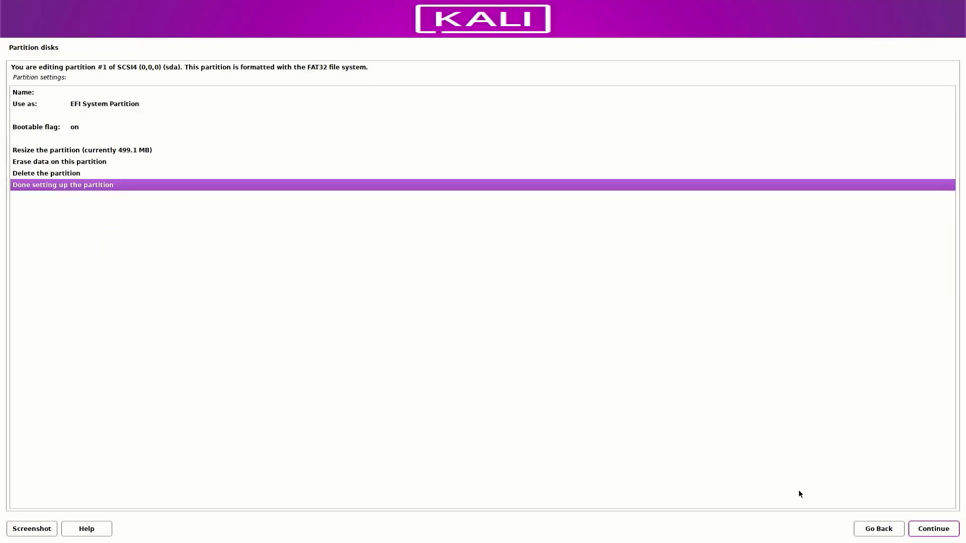
click(918, 530)
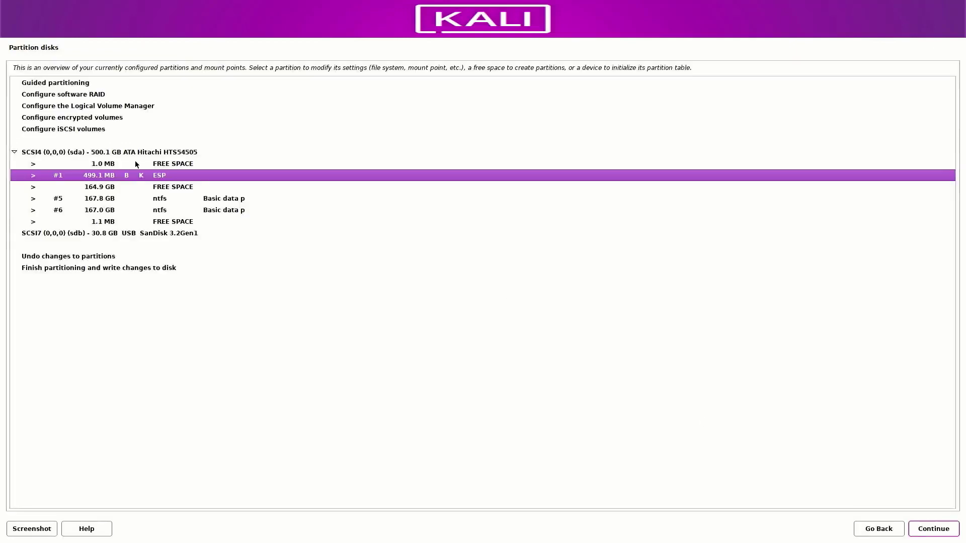
Create a new 8 GB partition at the beginning of the 164.9 GB free space.
click(167, 189)
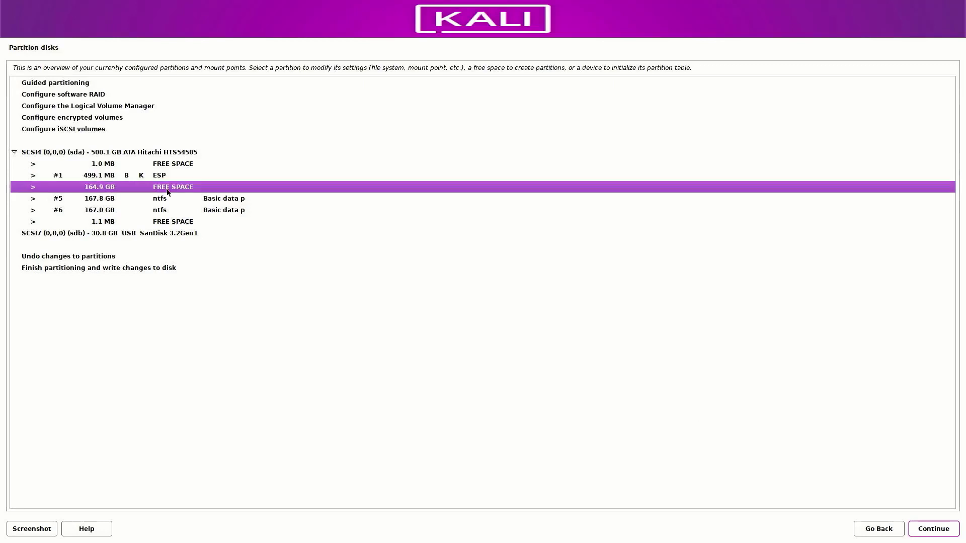
click(941, 534)
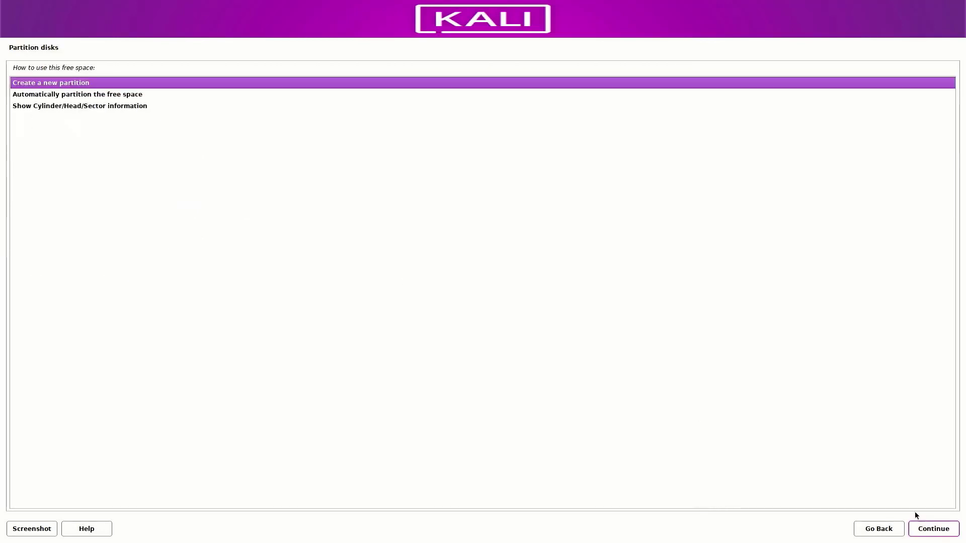
click(946, 535)
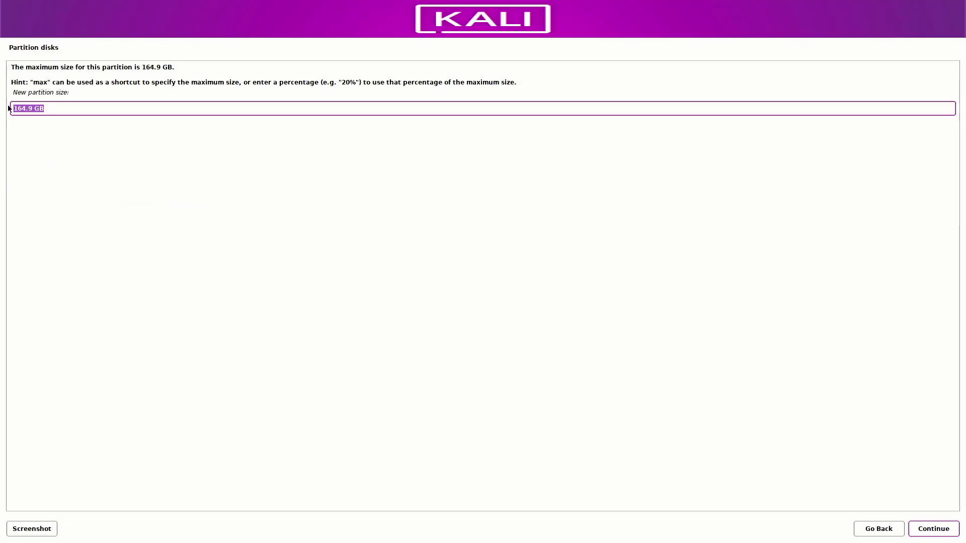
text(8 GB)
click(950, 535)
click(939, 534)
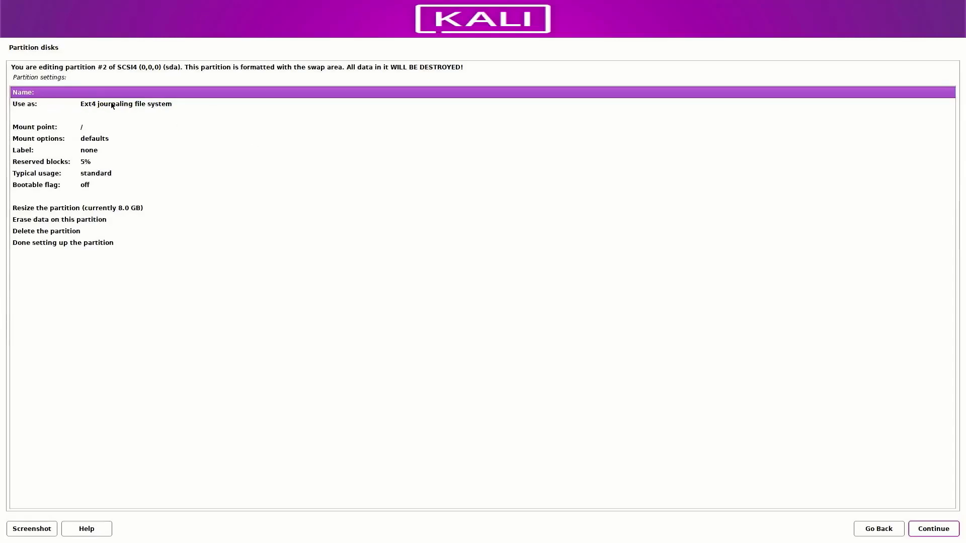
Use it as swap area, finish it, and select the remaining 156.9 GB free space.
double_click(107, 104)
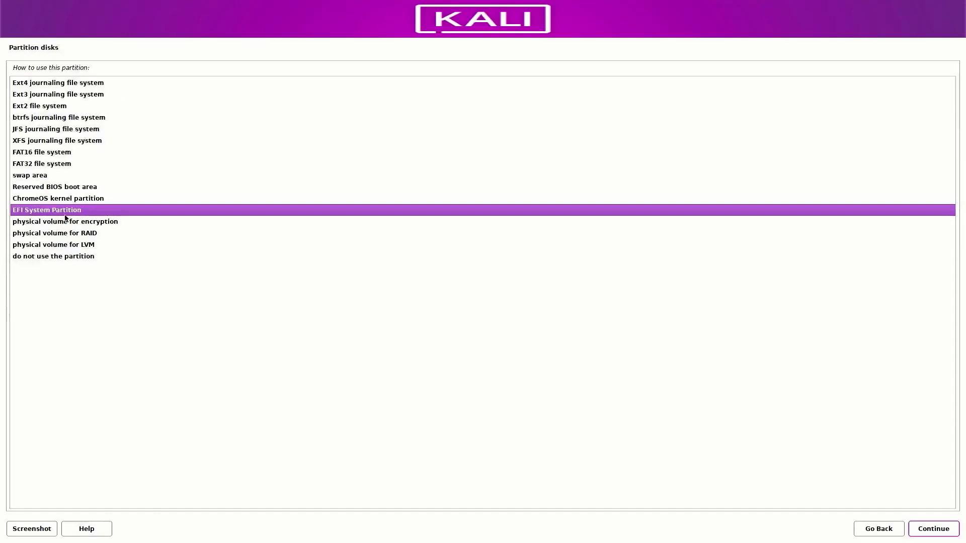
click(28, 176)
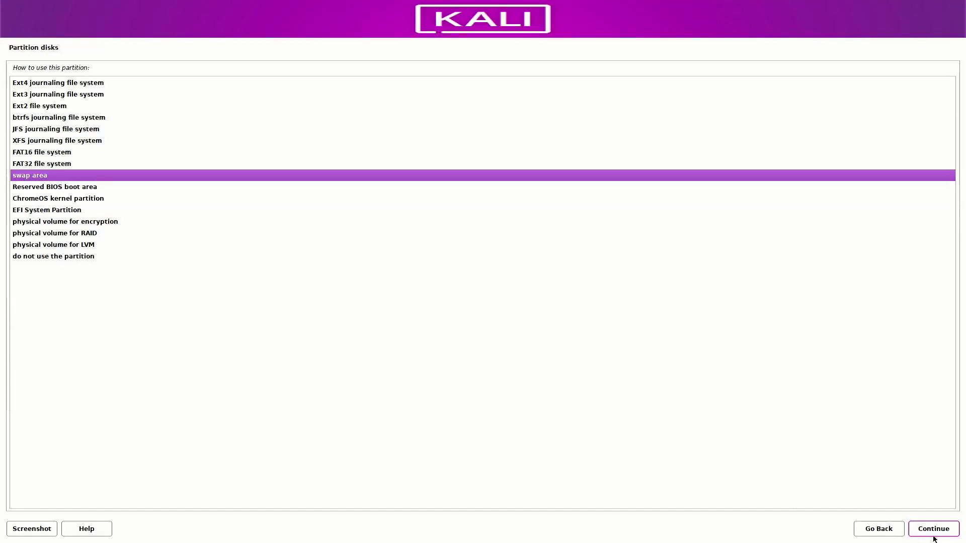
click(928, 533)
click(38, 185)
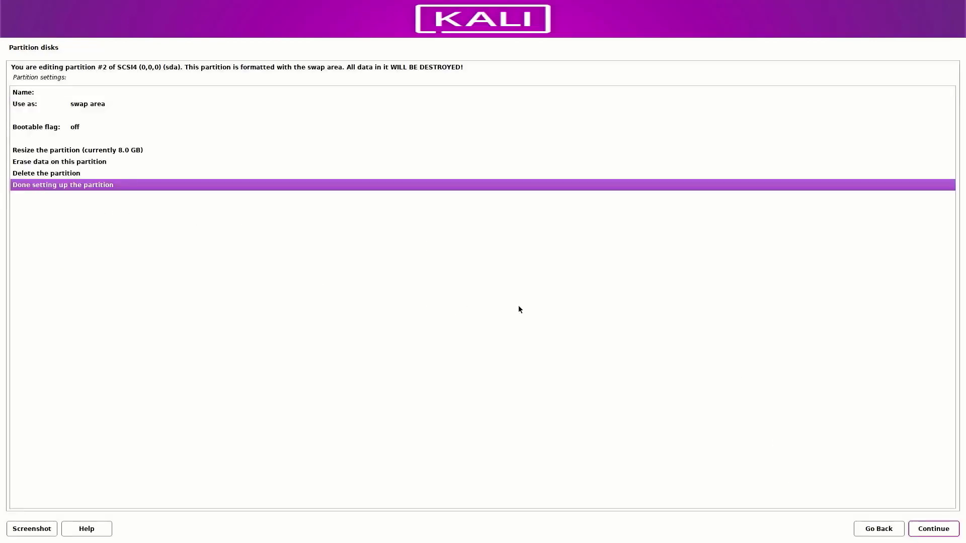
click(934, 529)
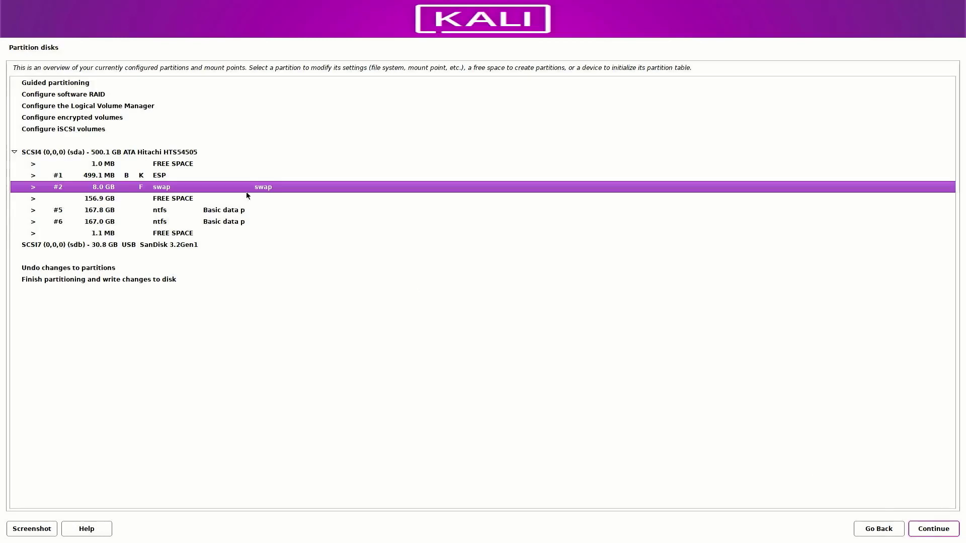
click(180, 200)
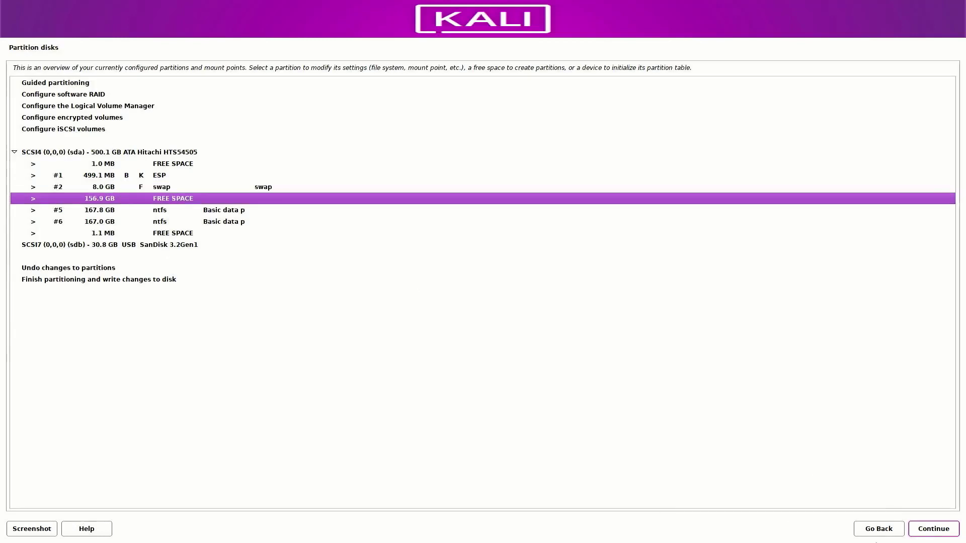
Create a new partition using the full 156.9 GB as ext4 with mount point /.
click(918, 534)
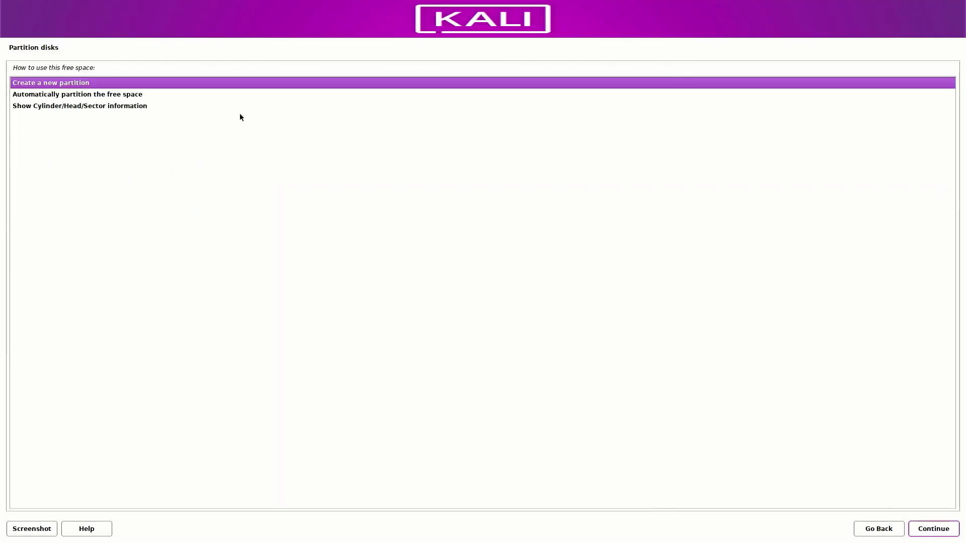
click(924, 534)
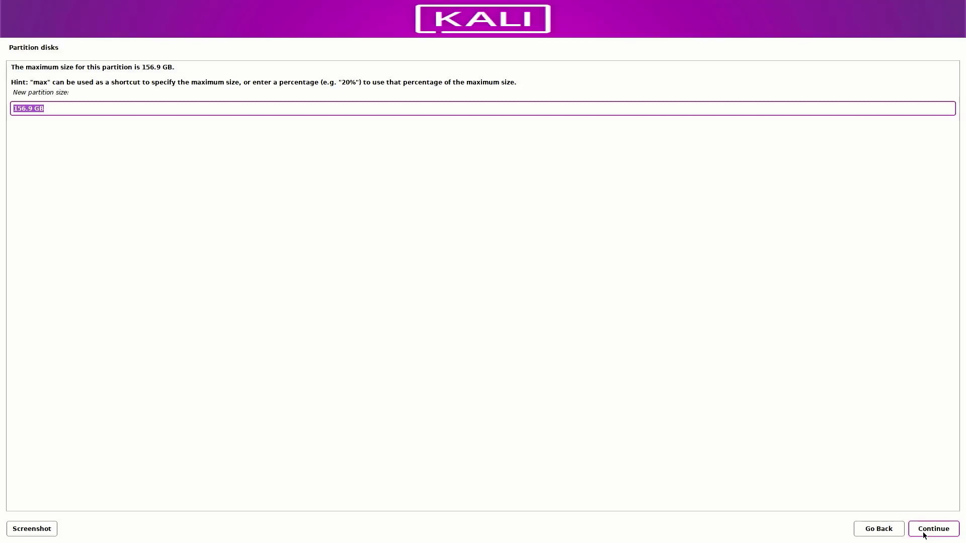
click(923, 534)
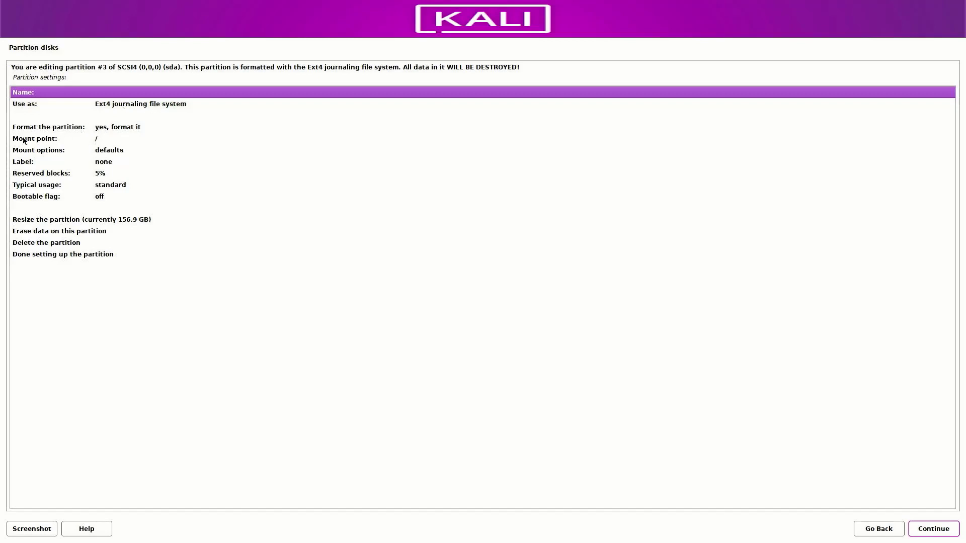
click(101, 141)
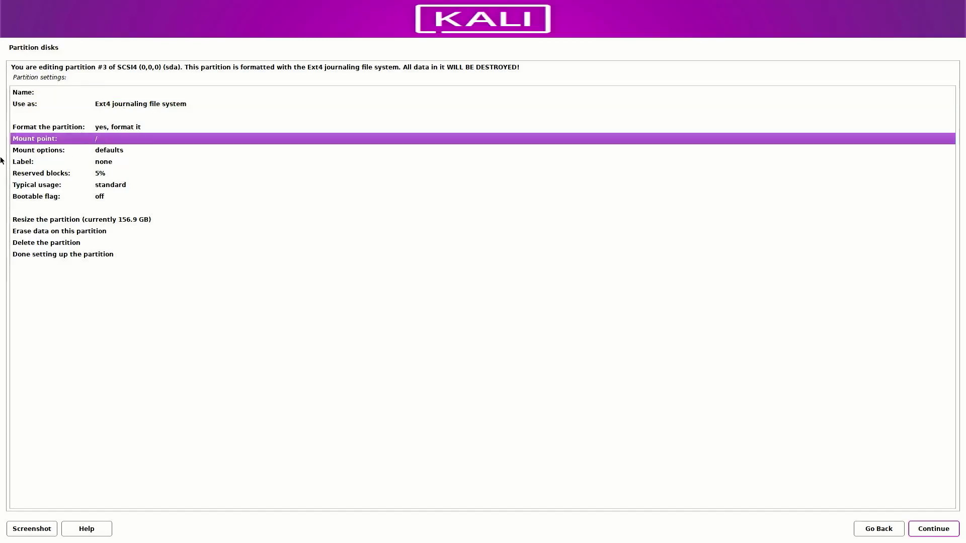
click(49, 256)
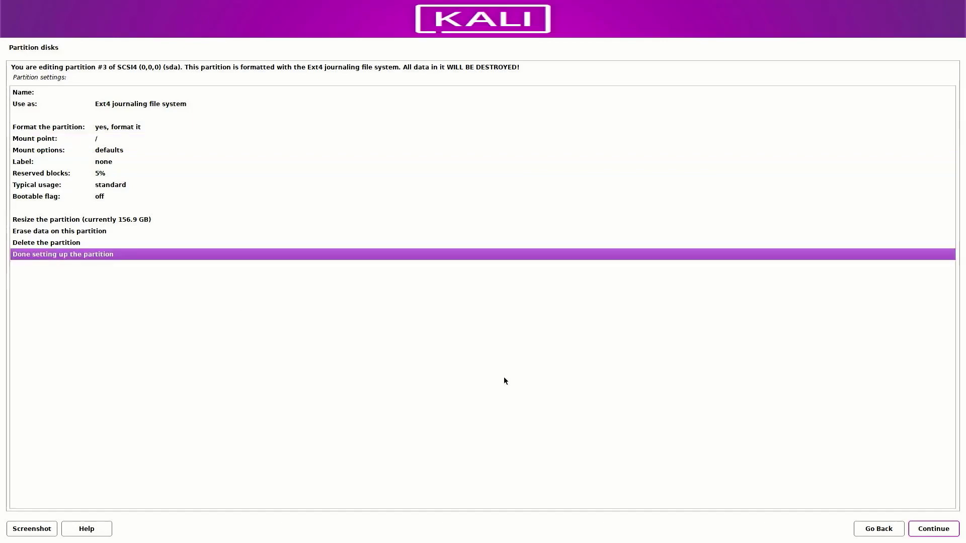
click(923, 536)
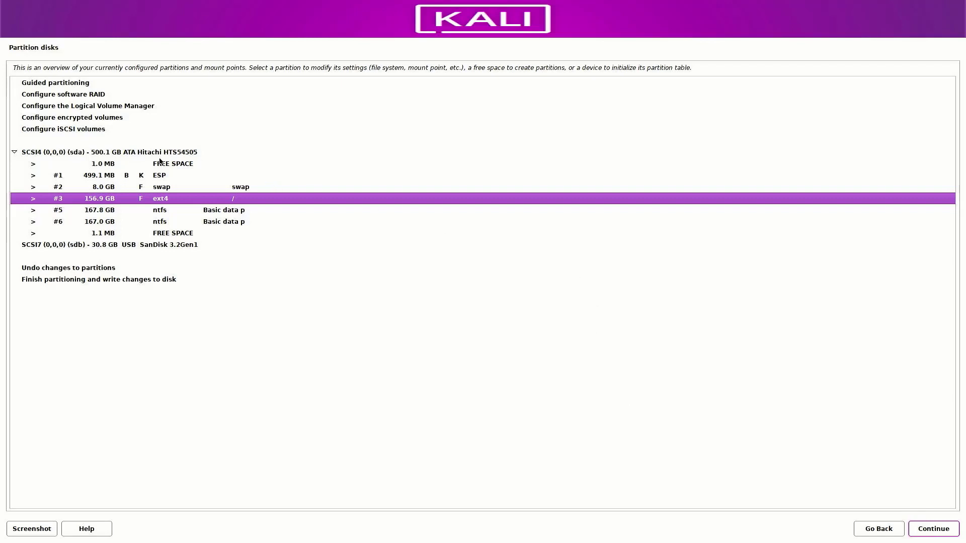
Finish partitioning and confirm Yes to write the changes to disk.
click(43, 282)
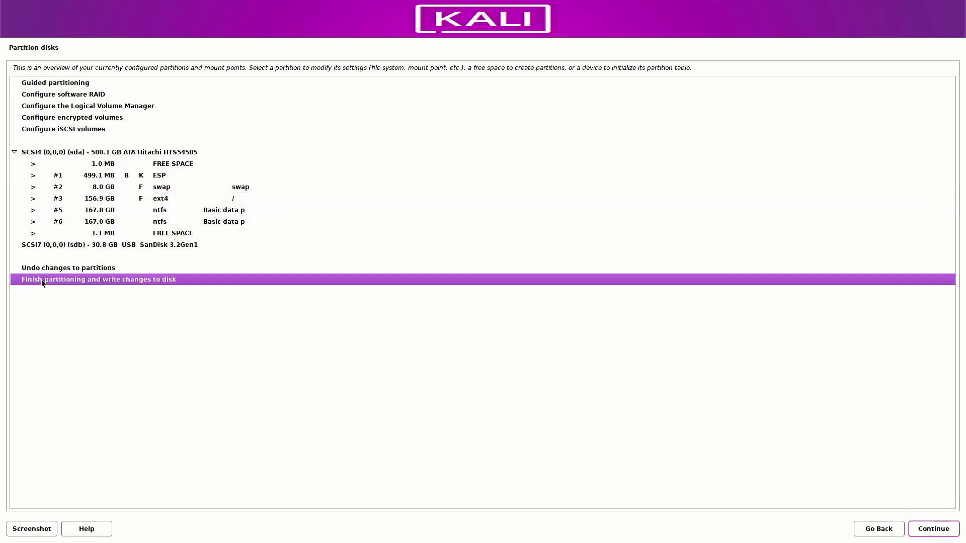
click(944, 533)
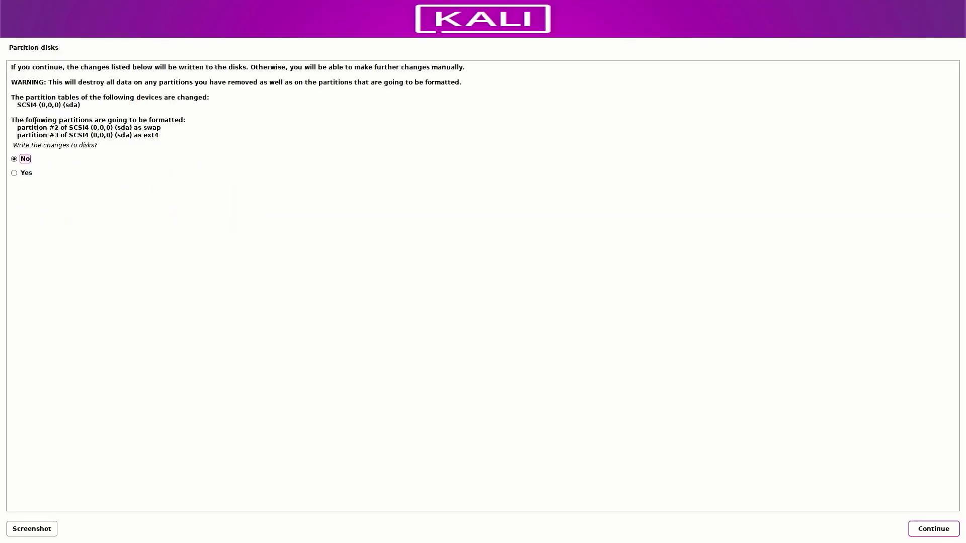
click(14, 173)
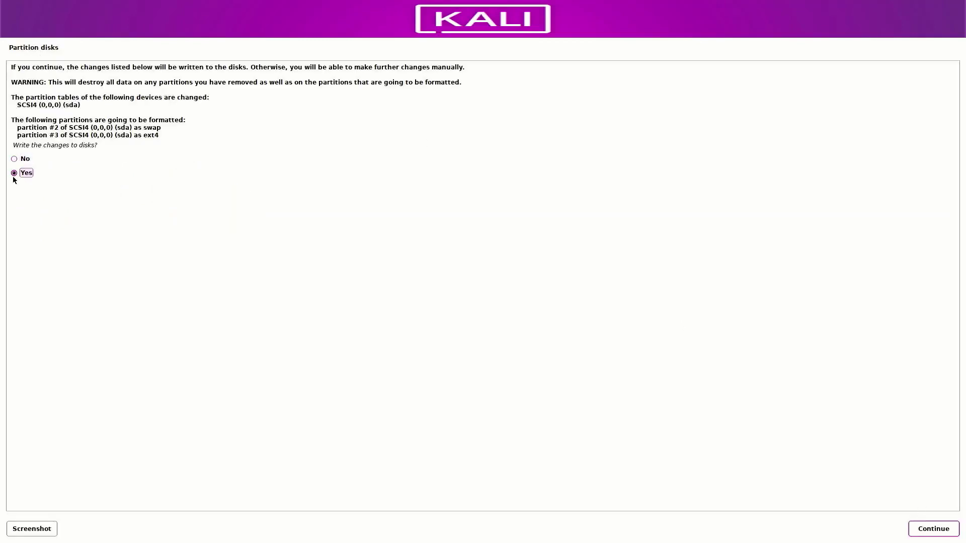
click(939, 532)
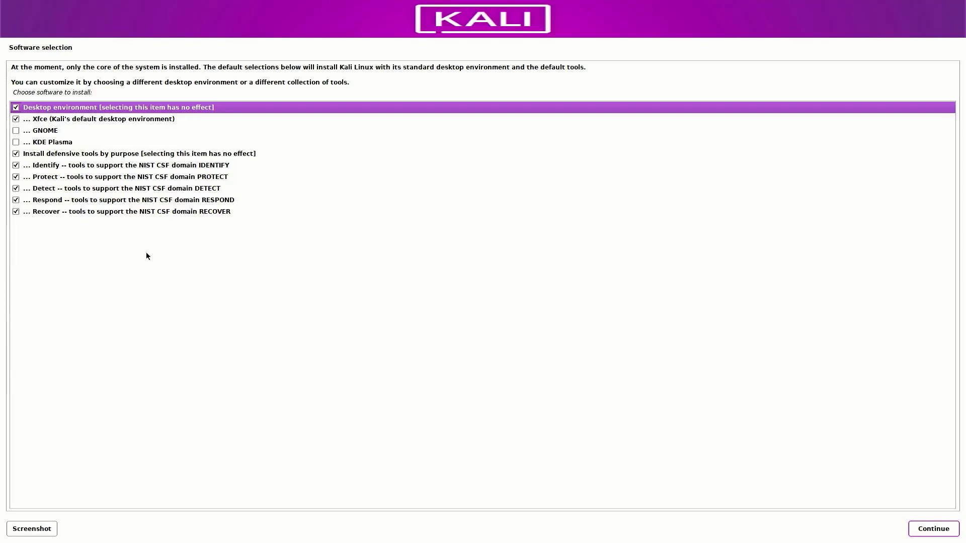
Accept the default Xfce and defensive tool selection to install the software.
click(926, 533)
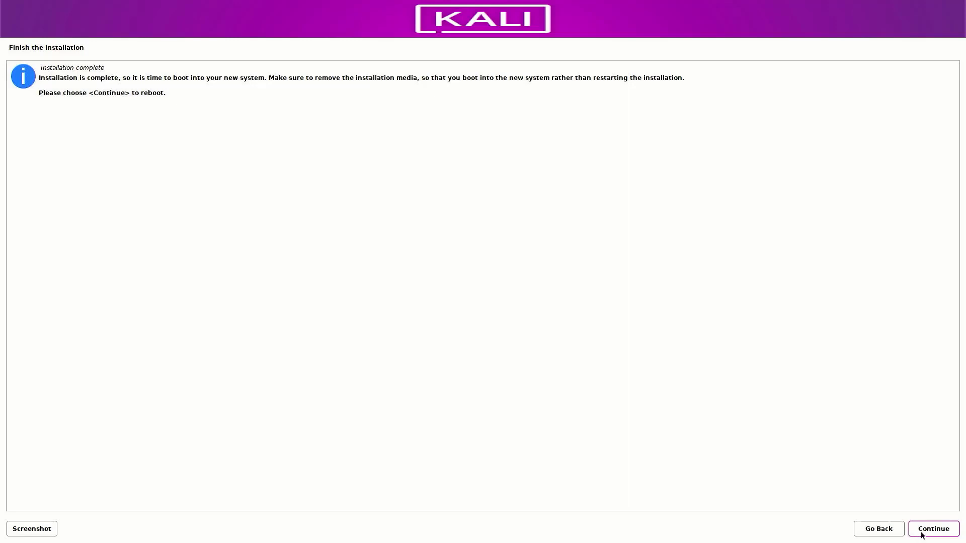
Continue from the Installation complete screen to finish and reboot.
click(922, 534)
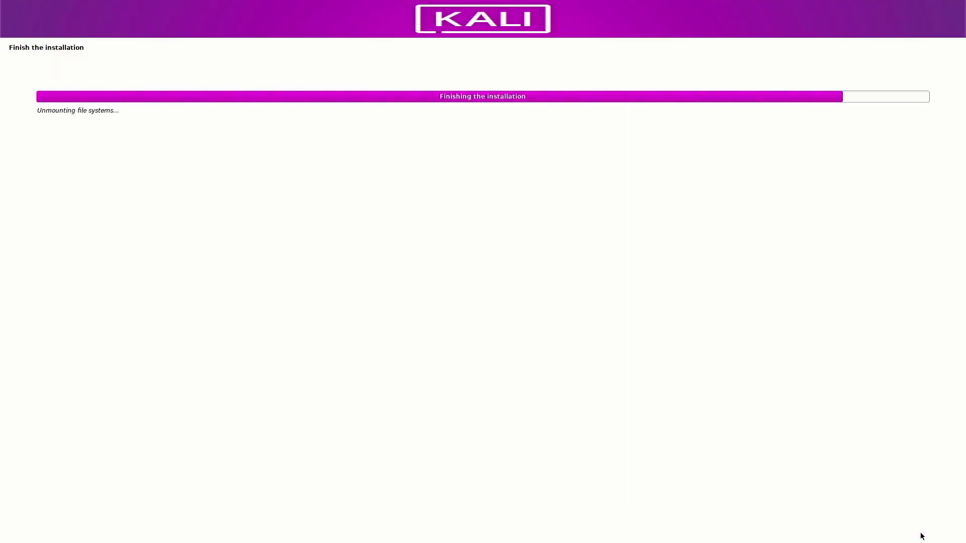